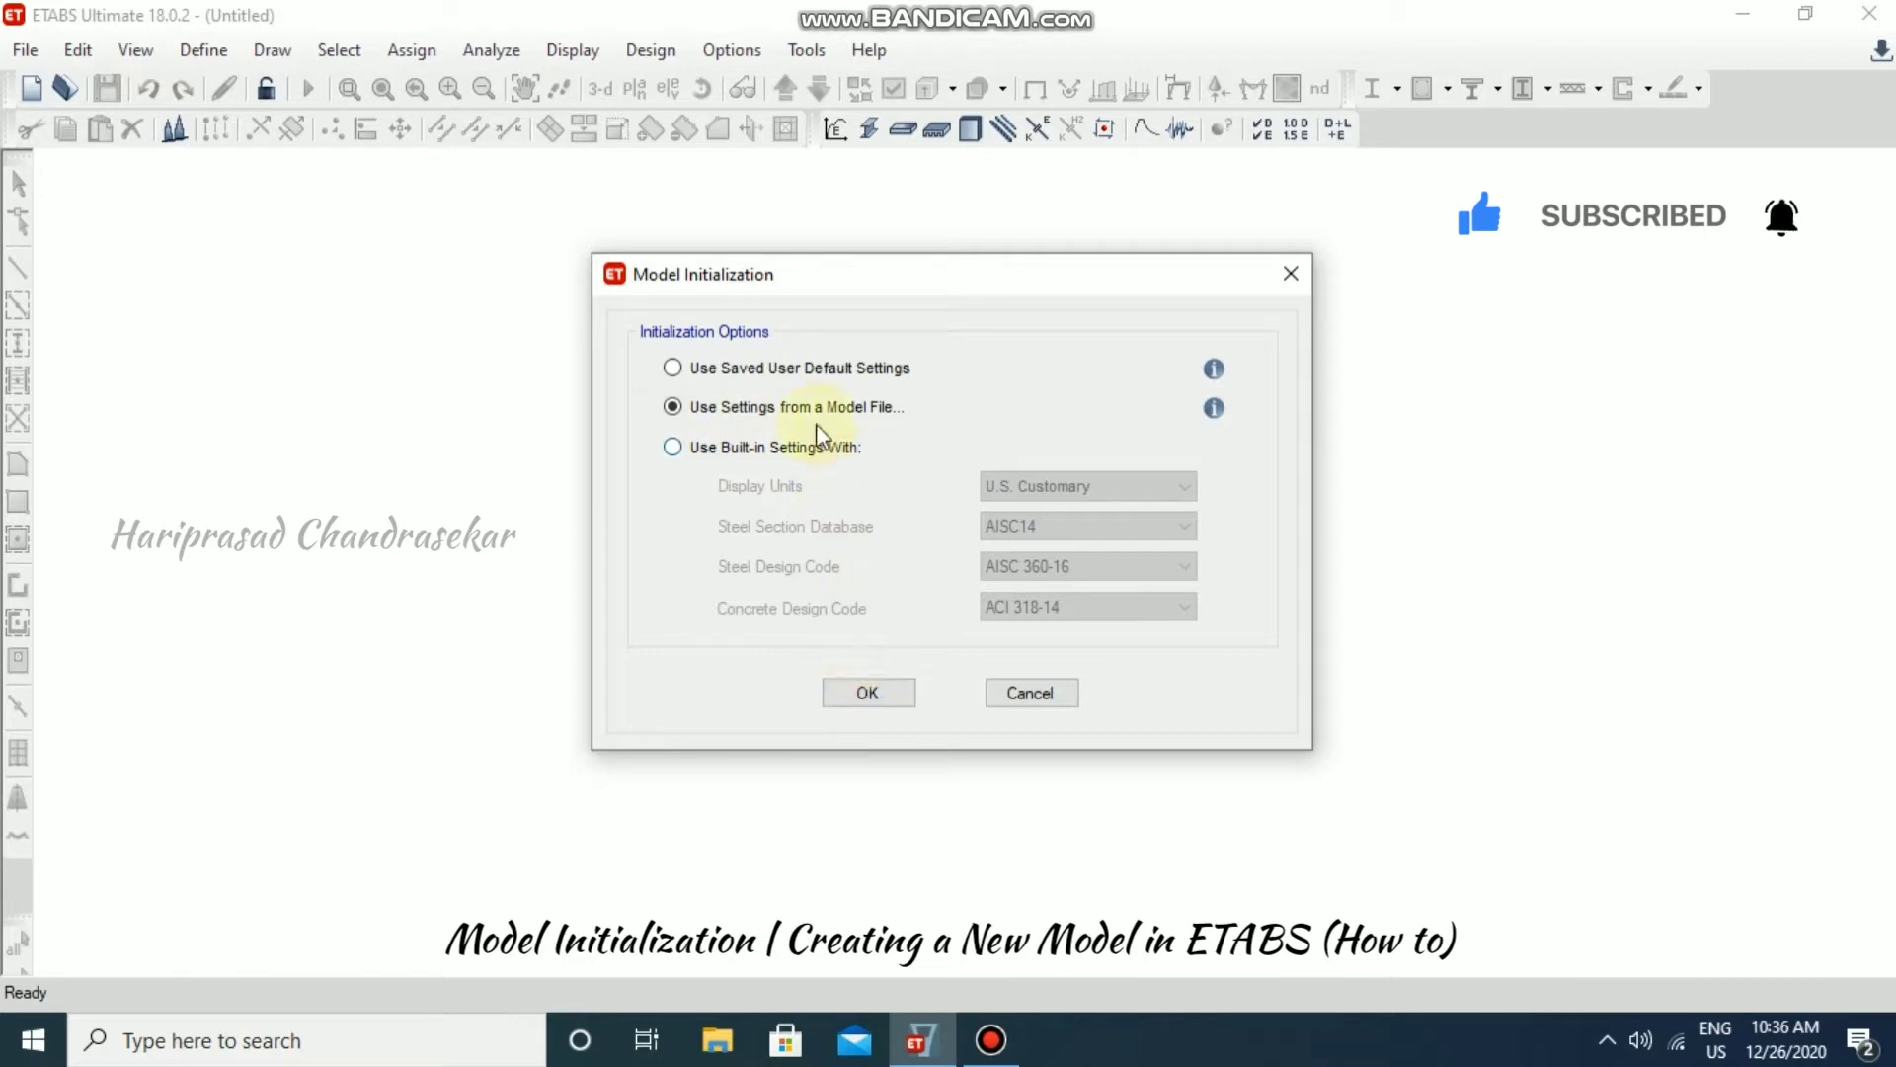
# Initialize the new model from the 'Frame analysis' file in the Etabs folder.
pyautogui.click(869, 693)
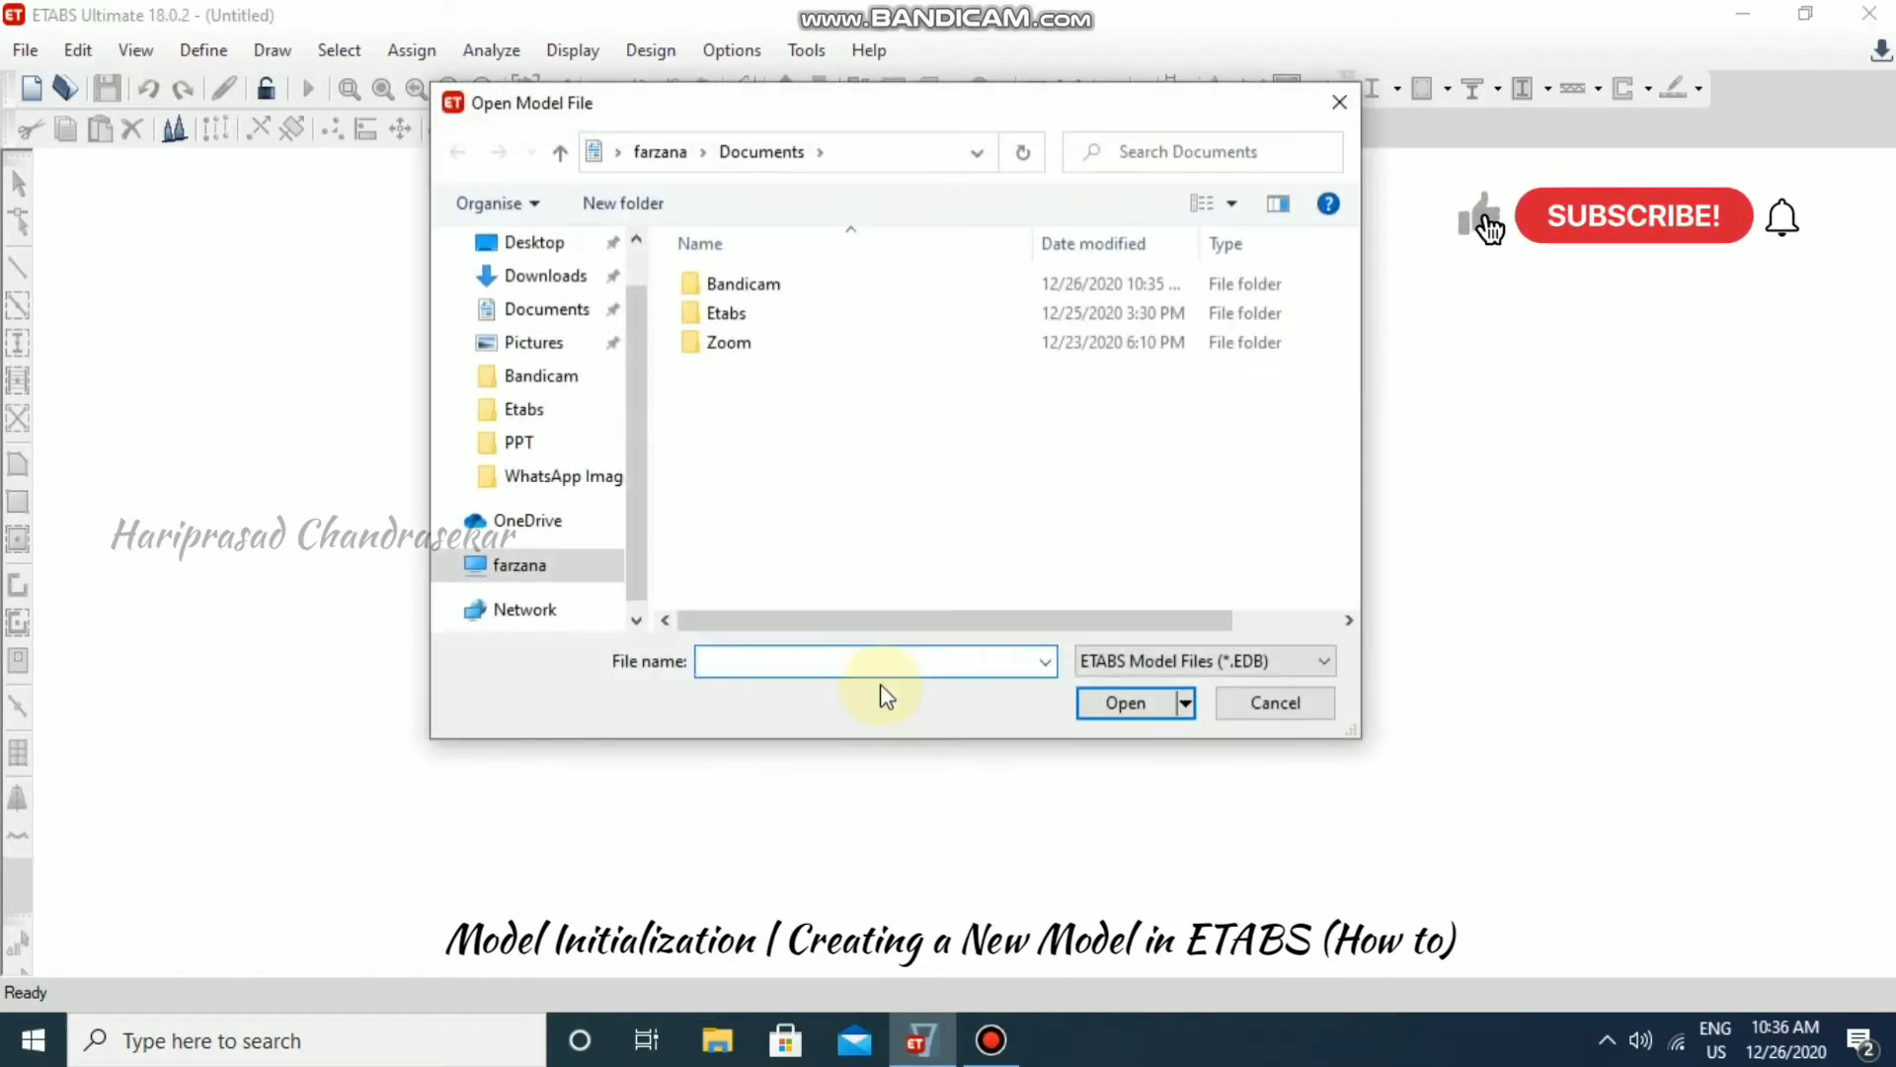
pyautogui.doubleClick(739, 314)
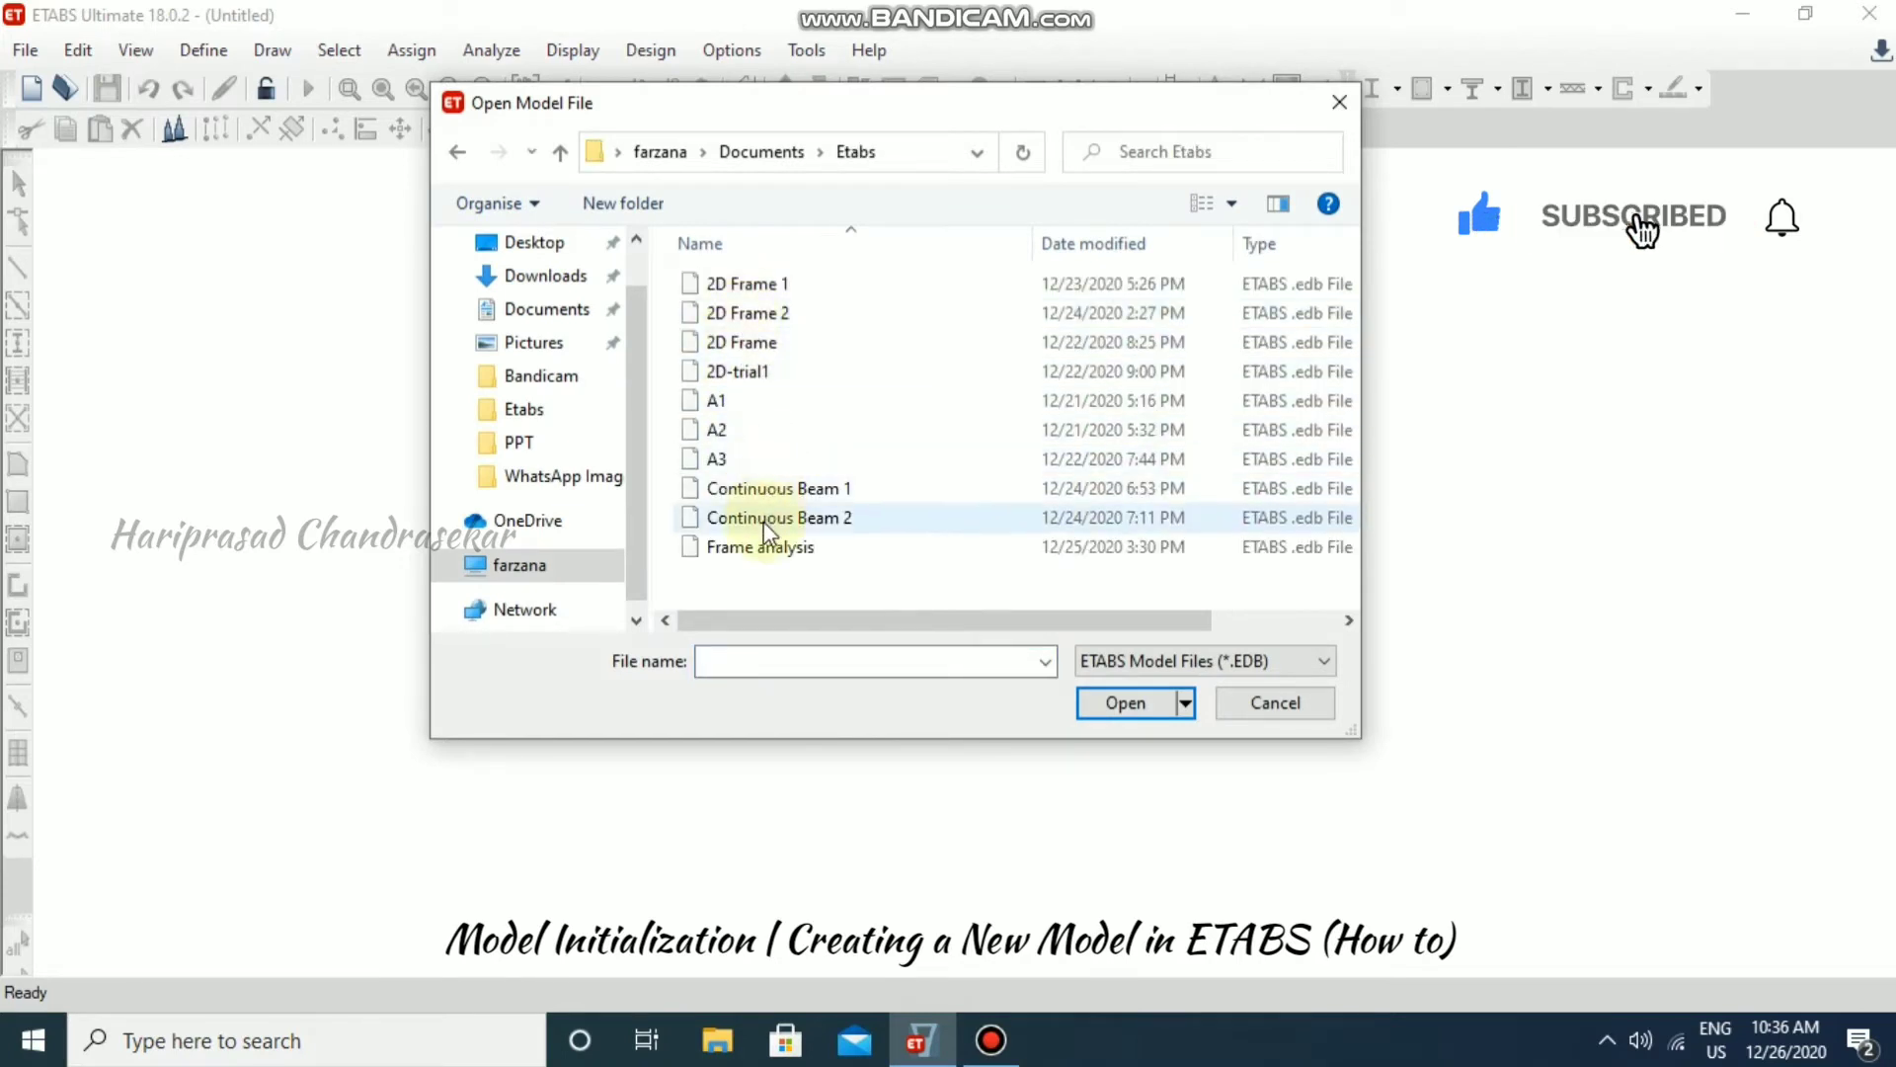
pyautogui.click(748, 550)
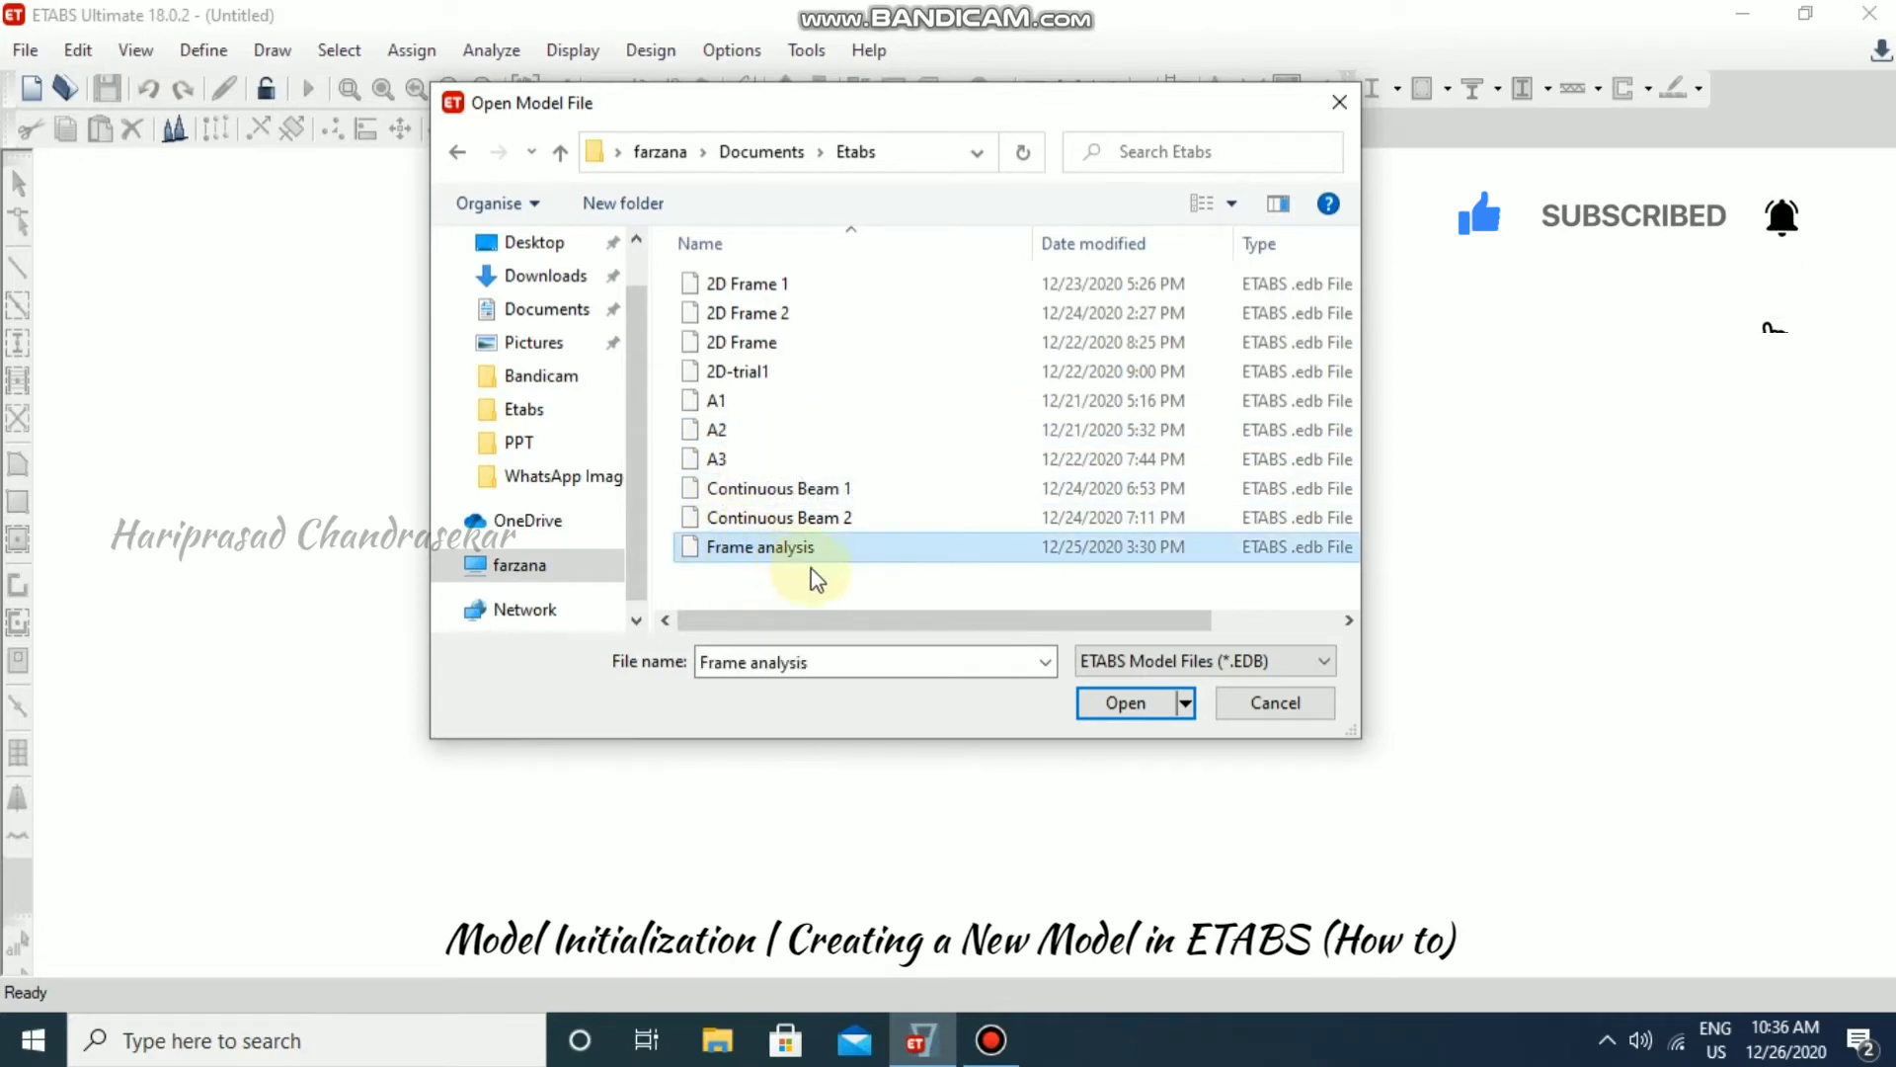
pyautogui.click(1136, 706)
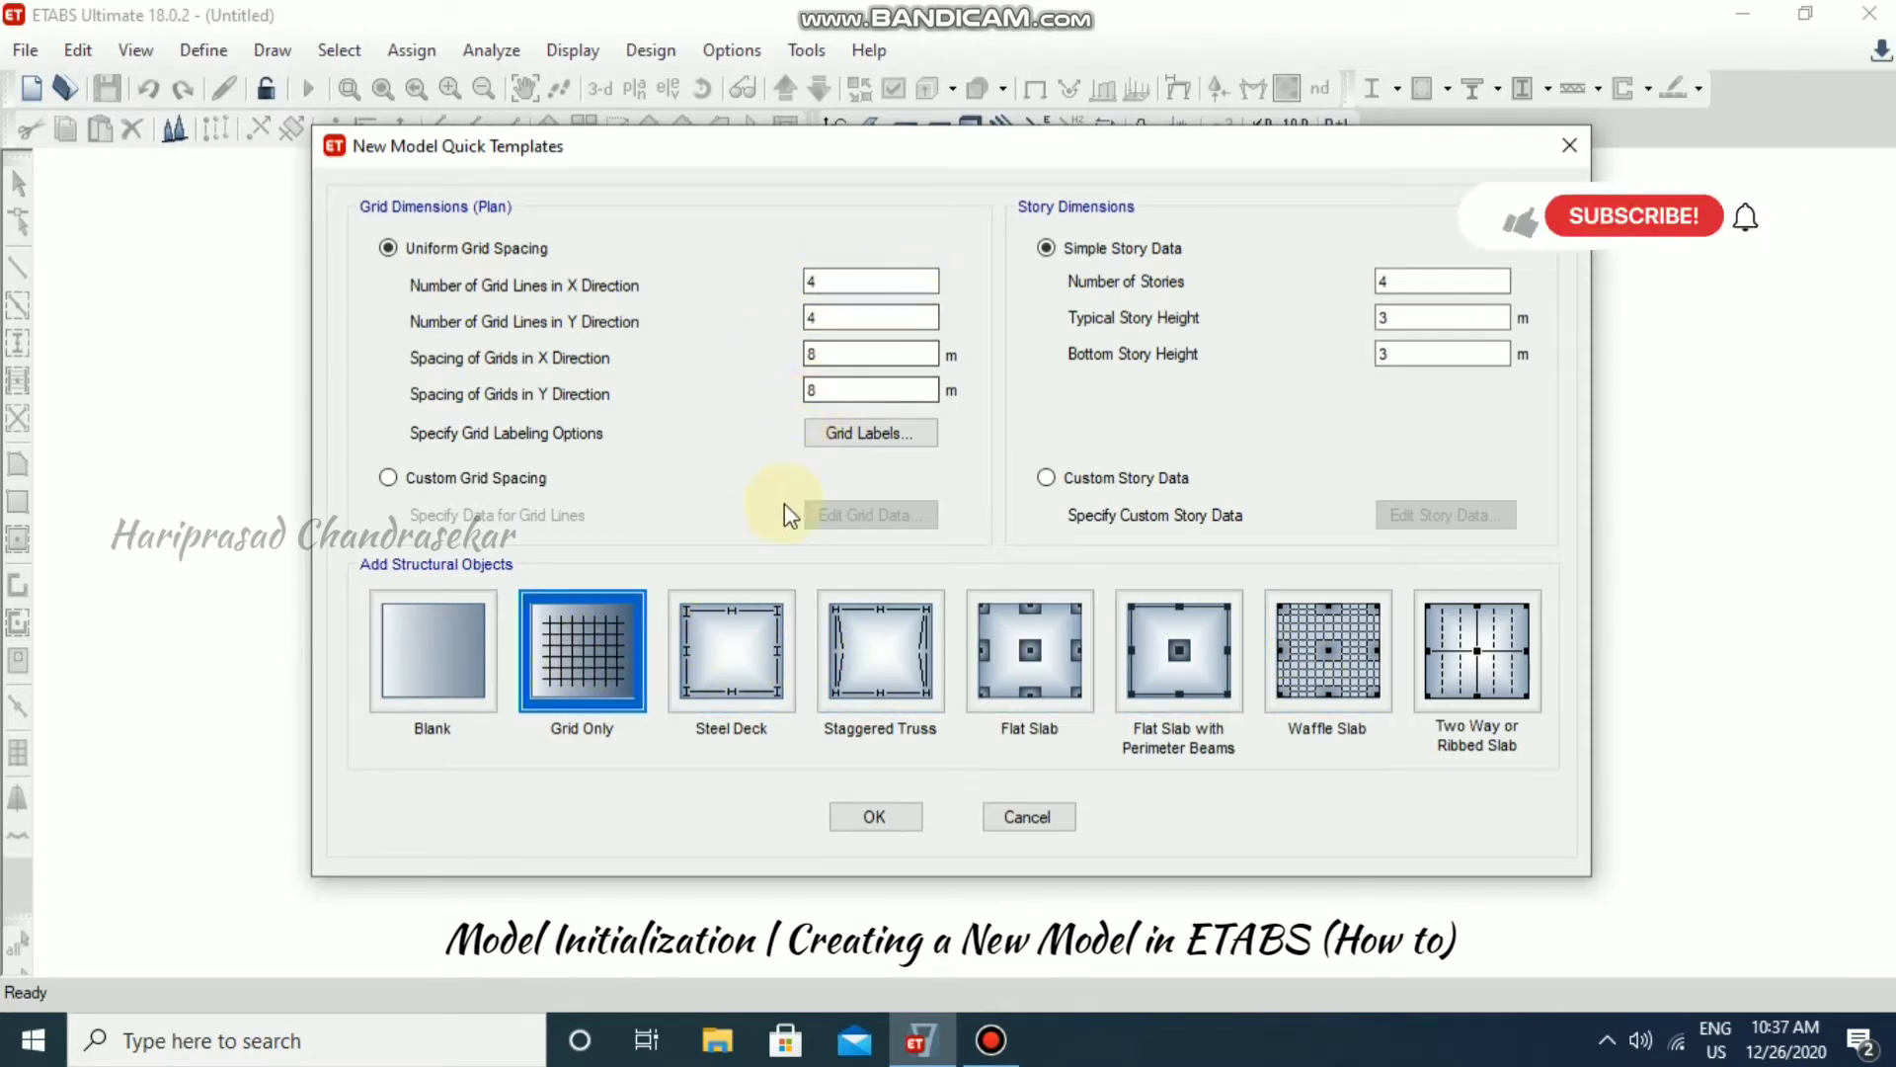
# Create the Grid Only model with 8 m bays and browse the Define menu.
pyautogui.click(874, 817)
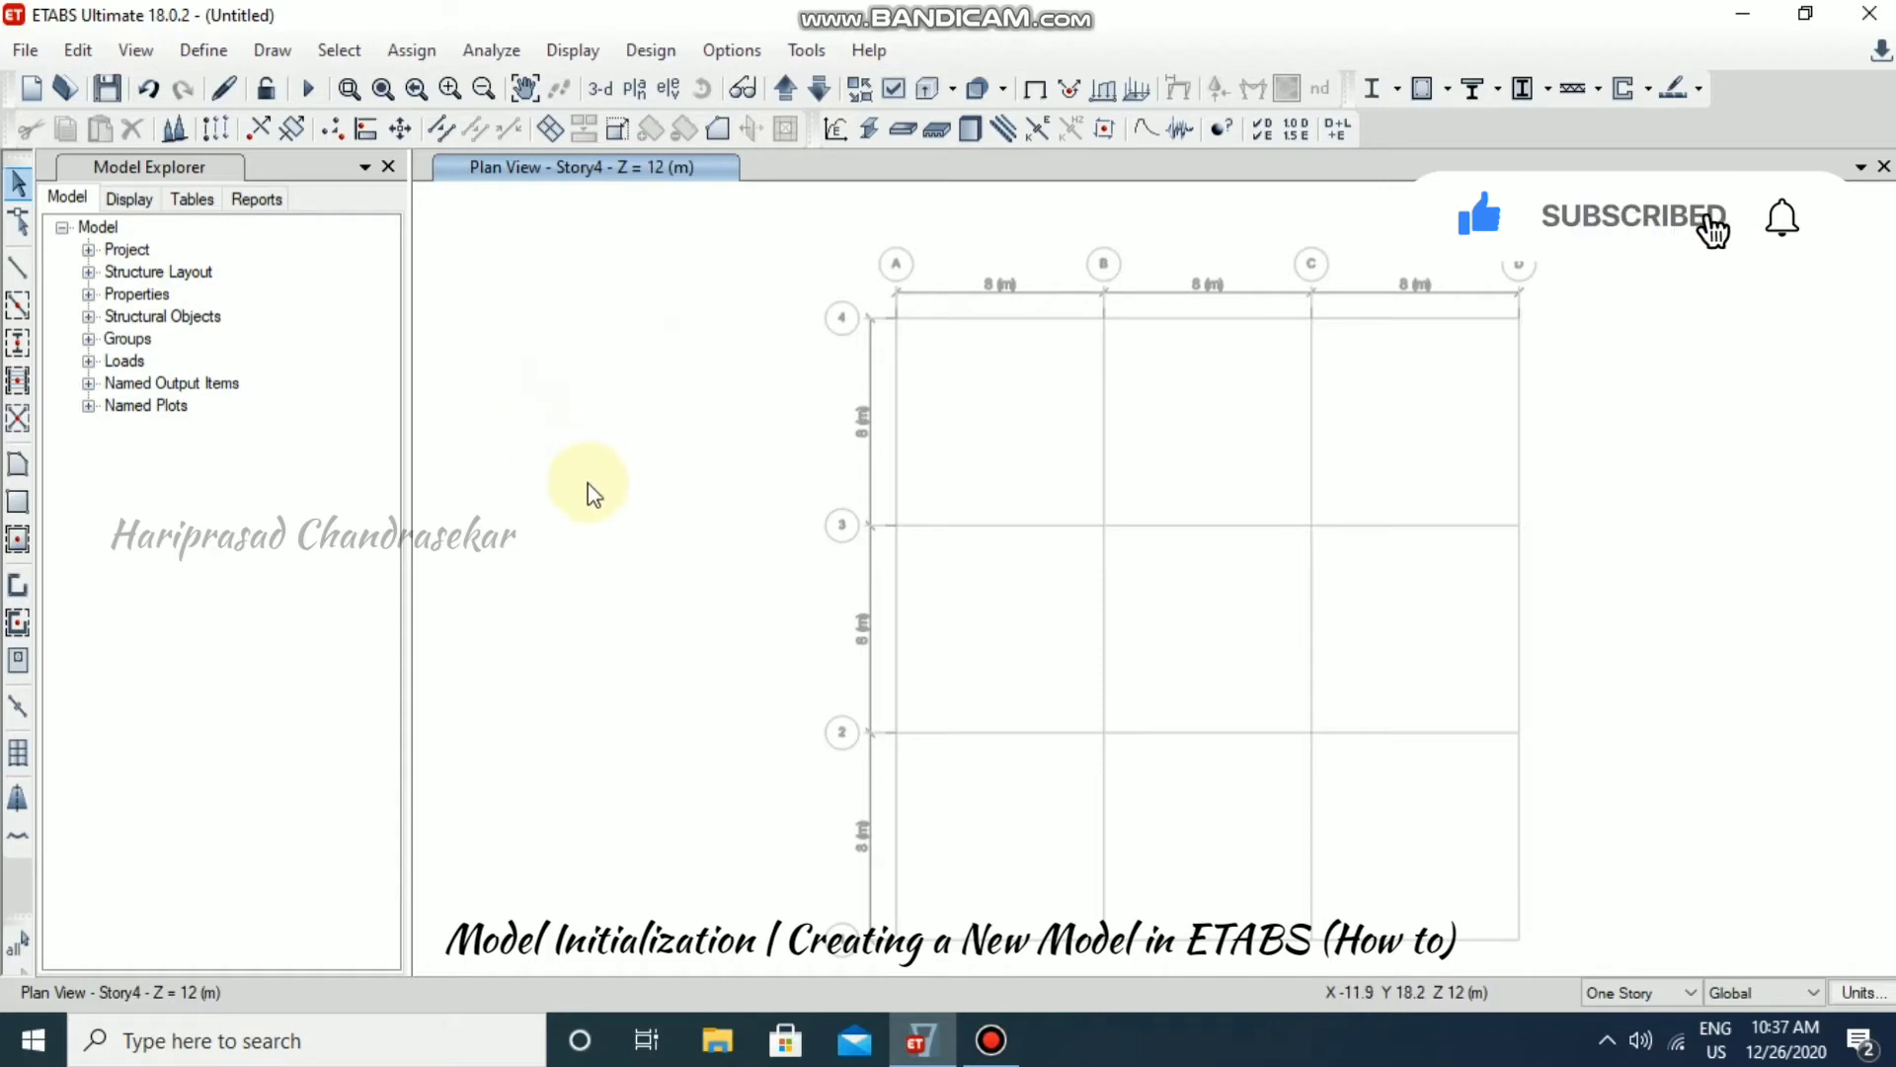
pyautogui.click(211, 51)
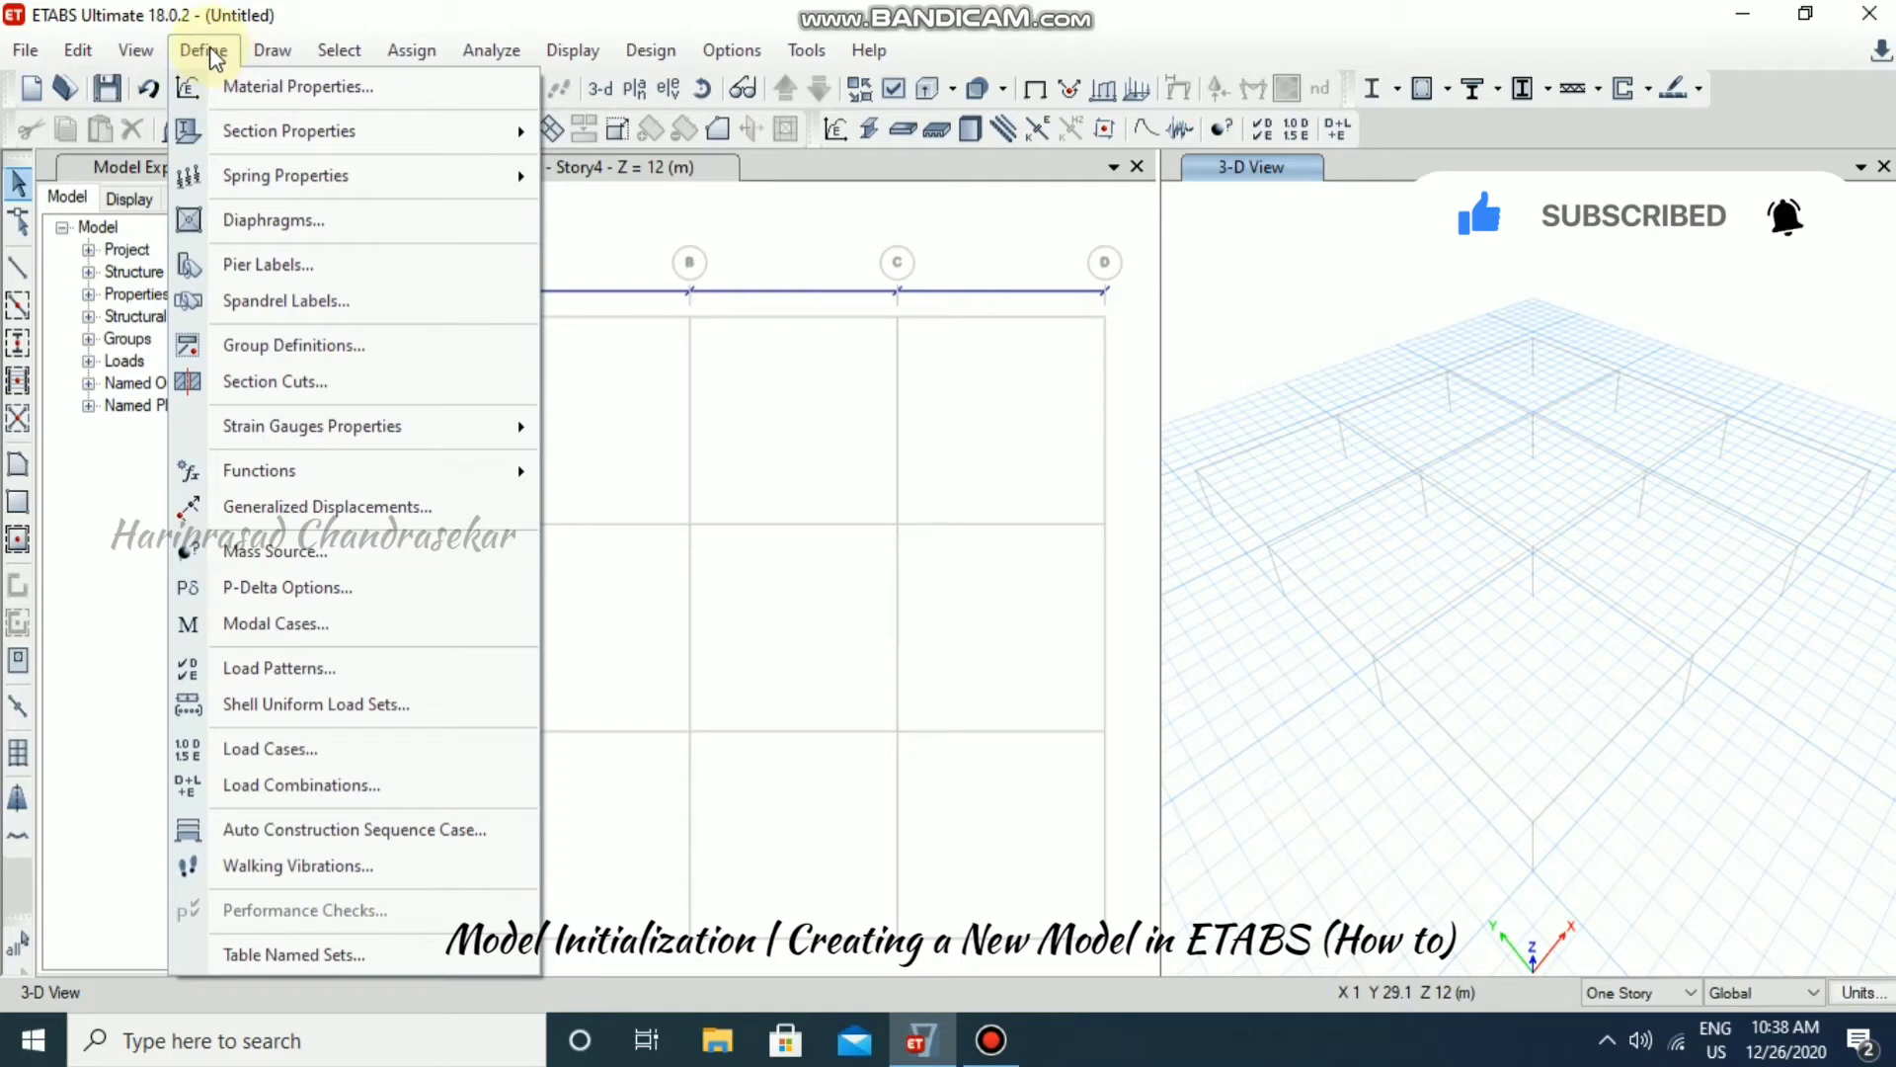
pyautogui.click(563, 224)
# Activate Draw Beam/Column/Brace and browse its frame section Property list.
pyautogui.click(18, 266)
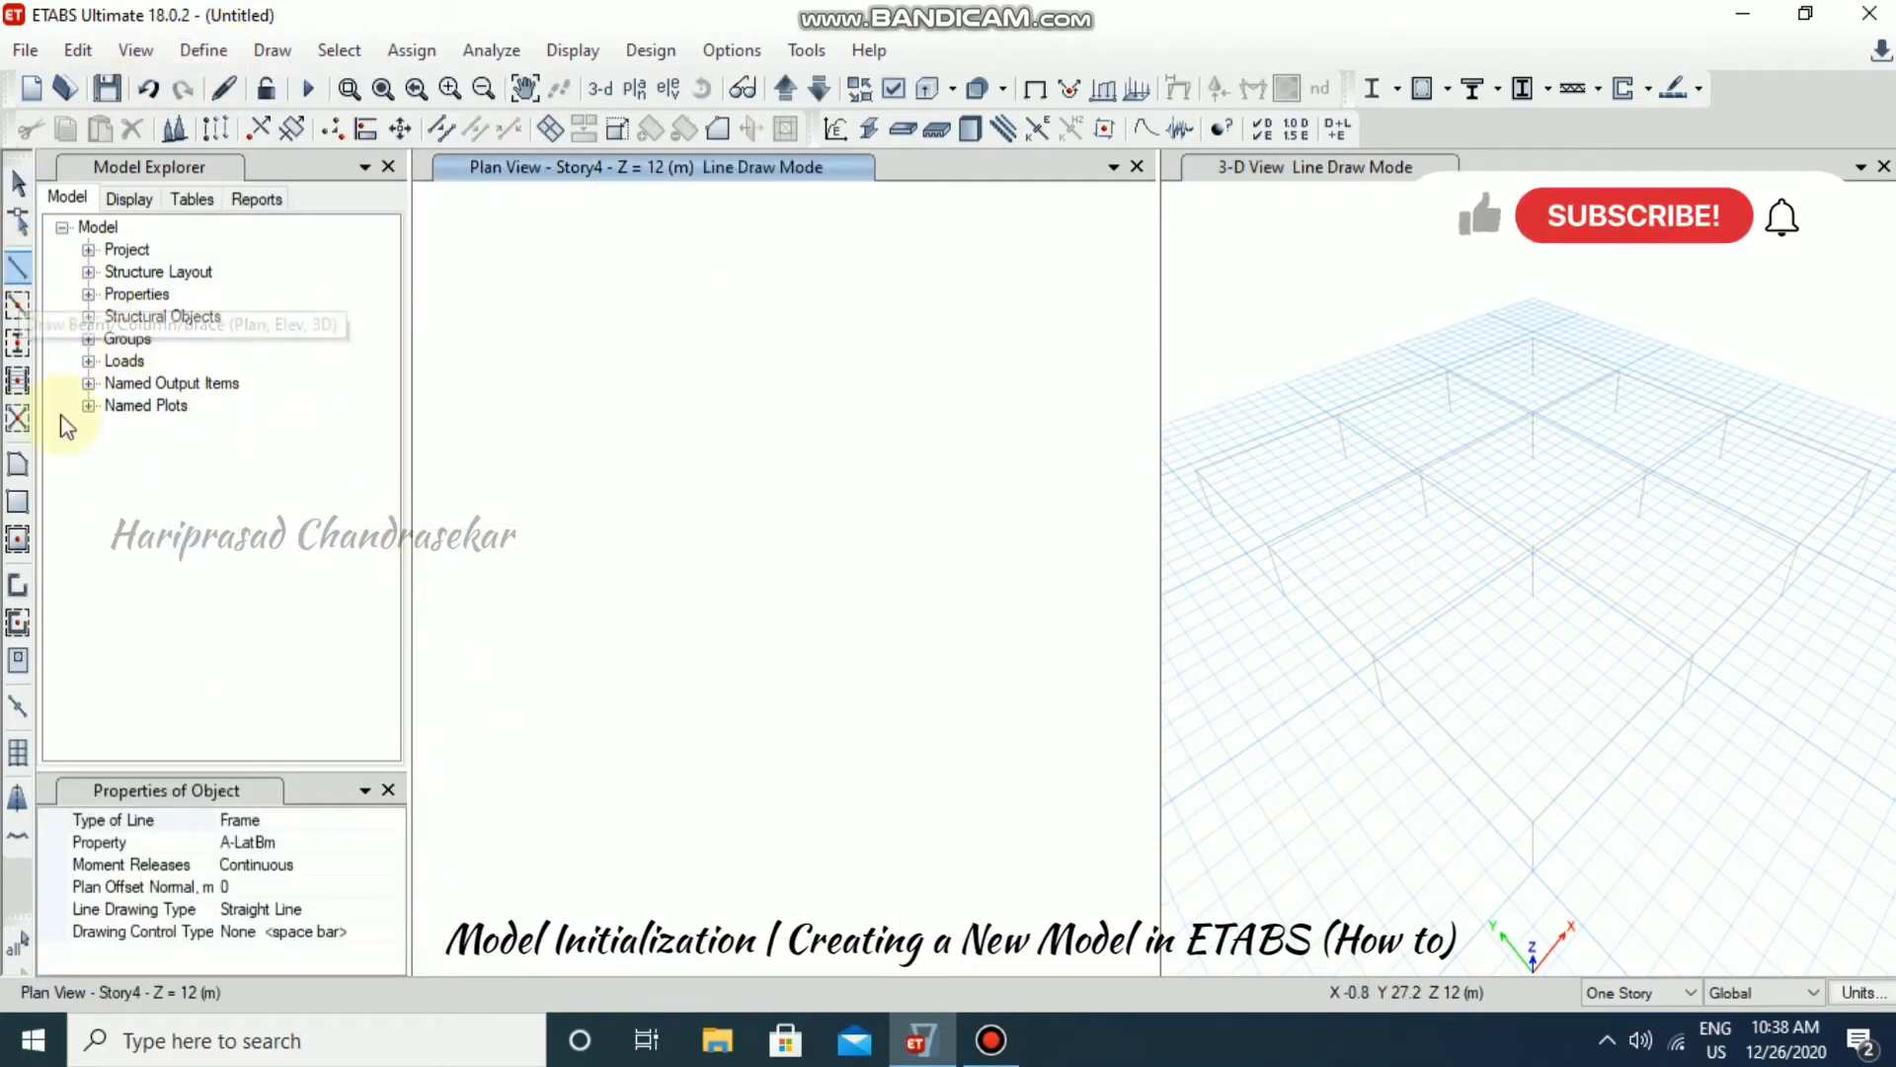
pyautogui.click(391, 844)
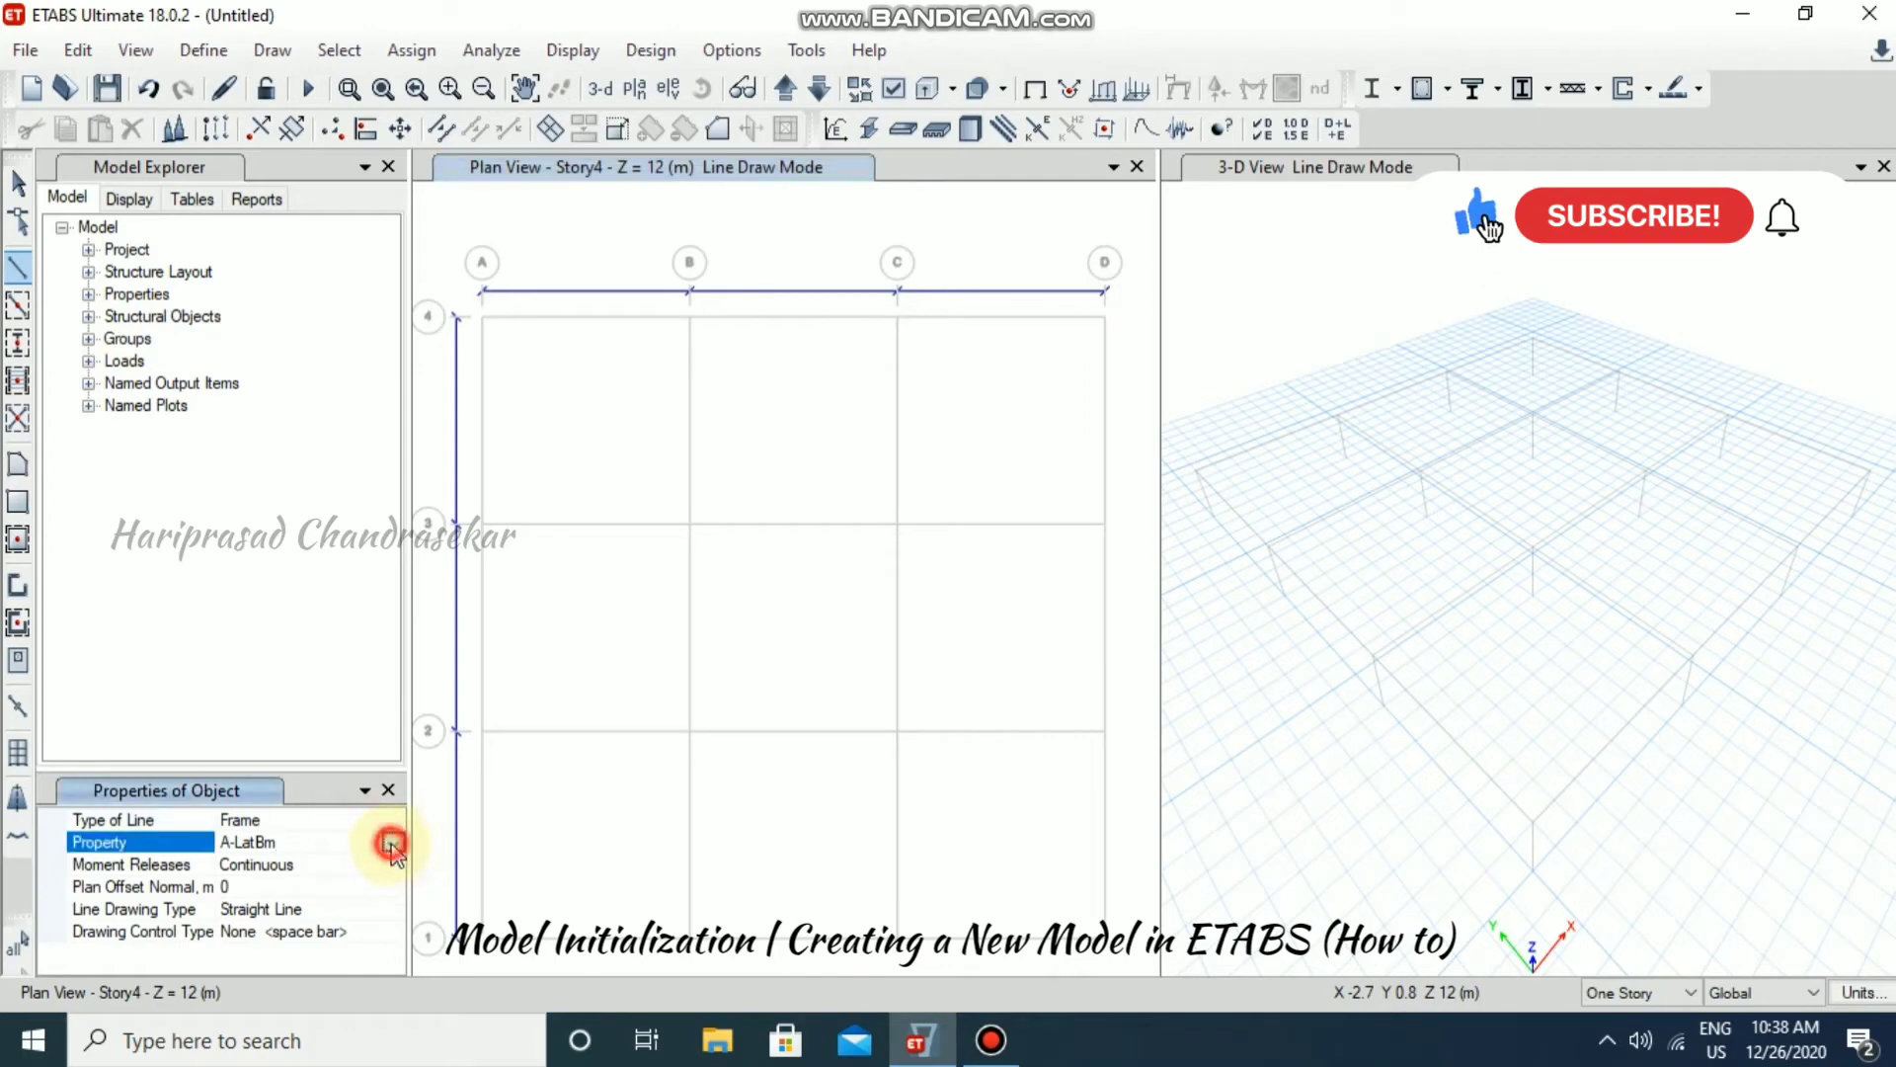
pyautogui.click(391, 843)
pyautogui.scroll(2, 286, 933)
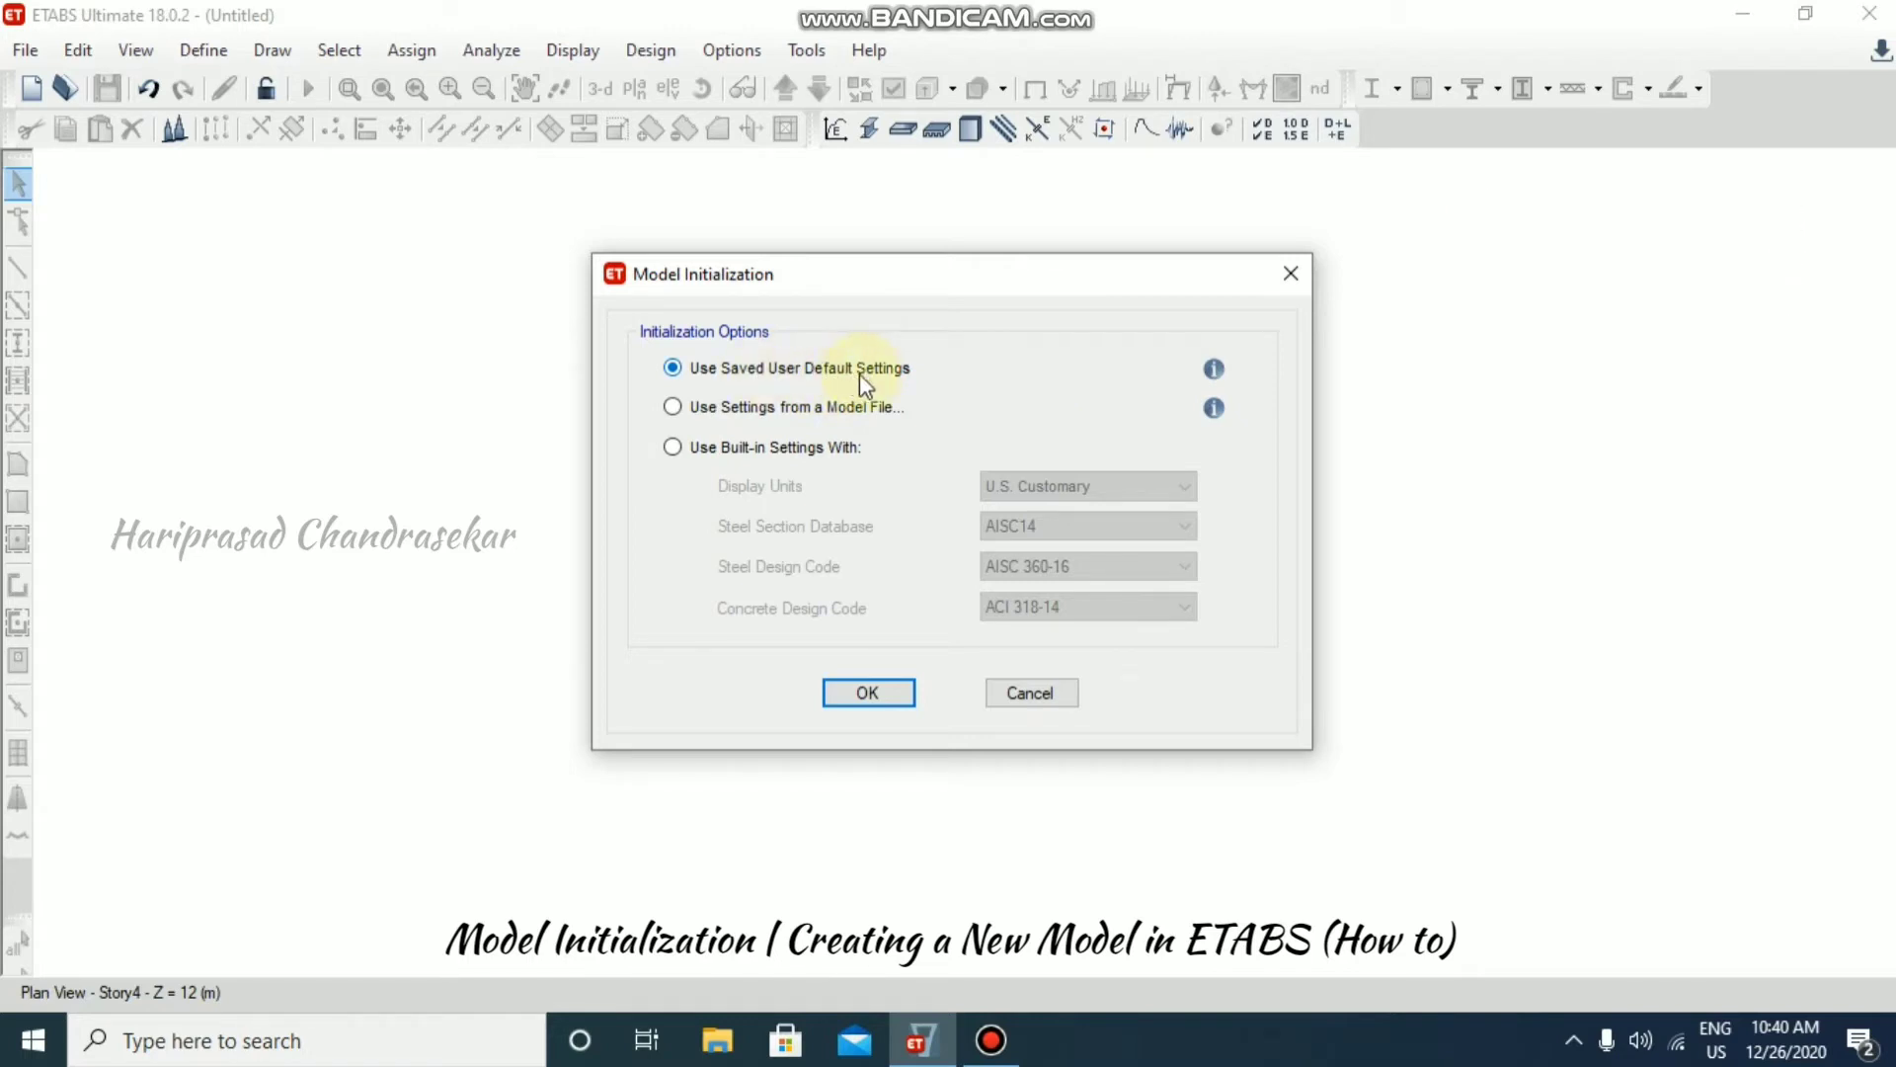
# Start the new model from saved user defaults, giving 24 ft grids and 12 ft stories.
pyautogui.moveTo(1211, 373)
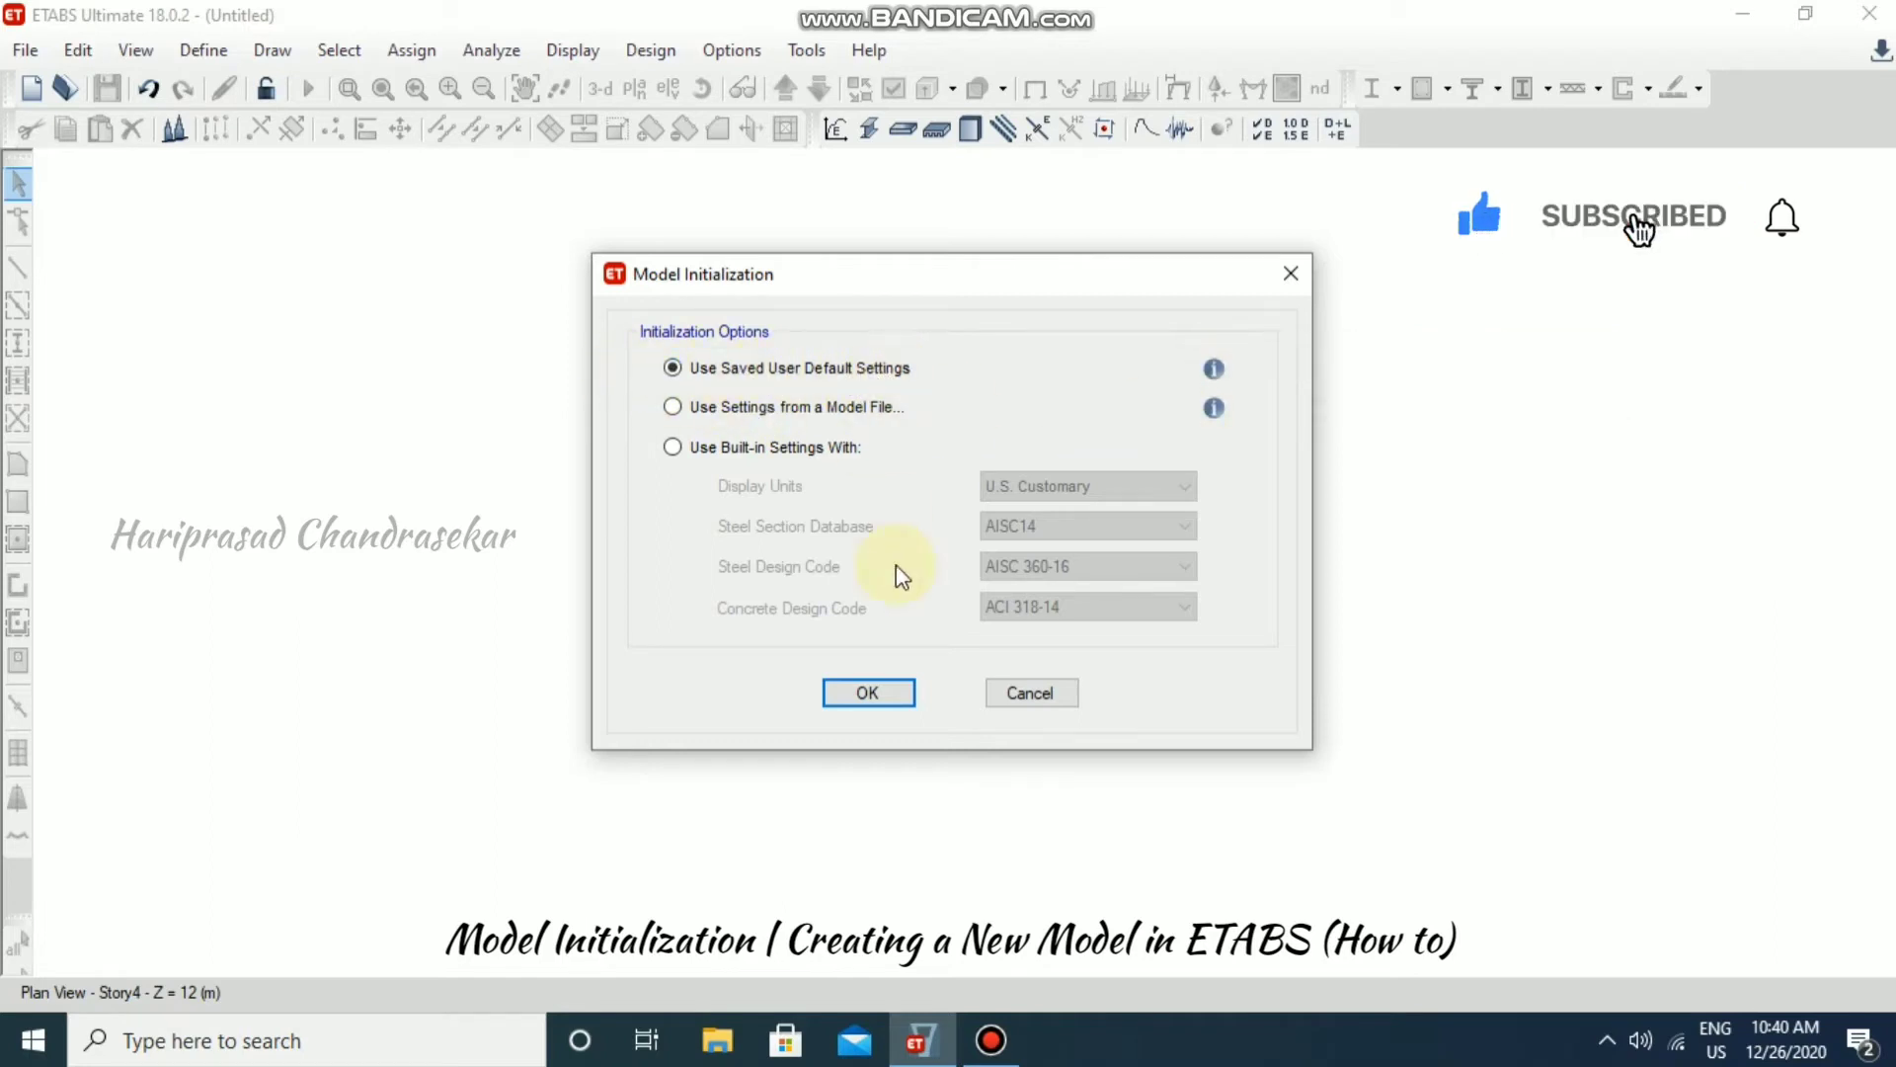
pyautogui.click(868, 694)
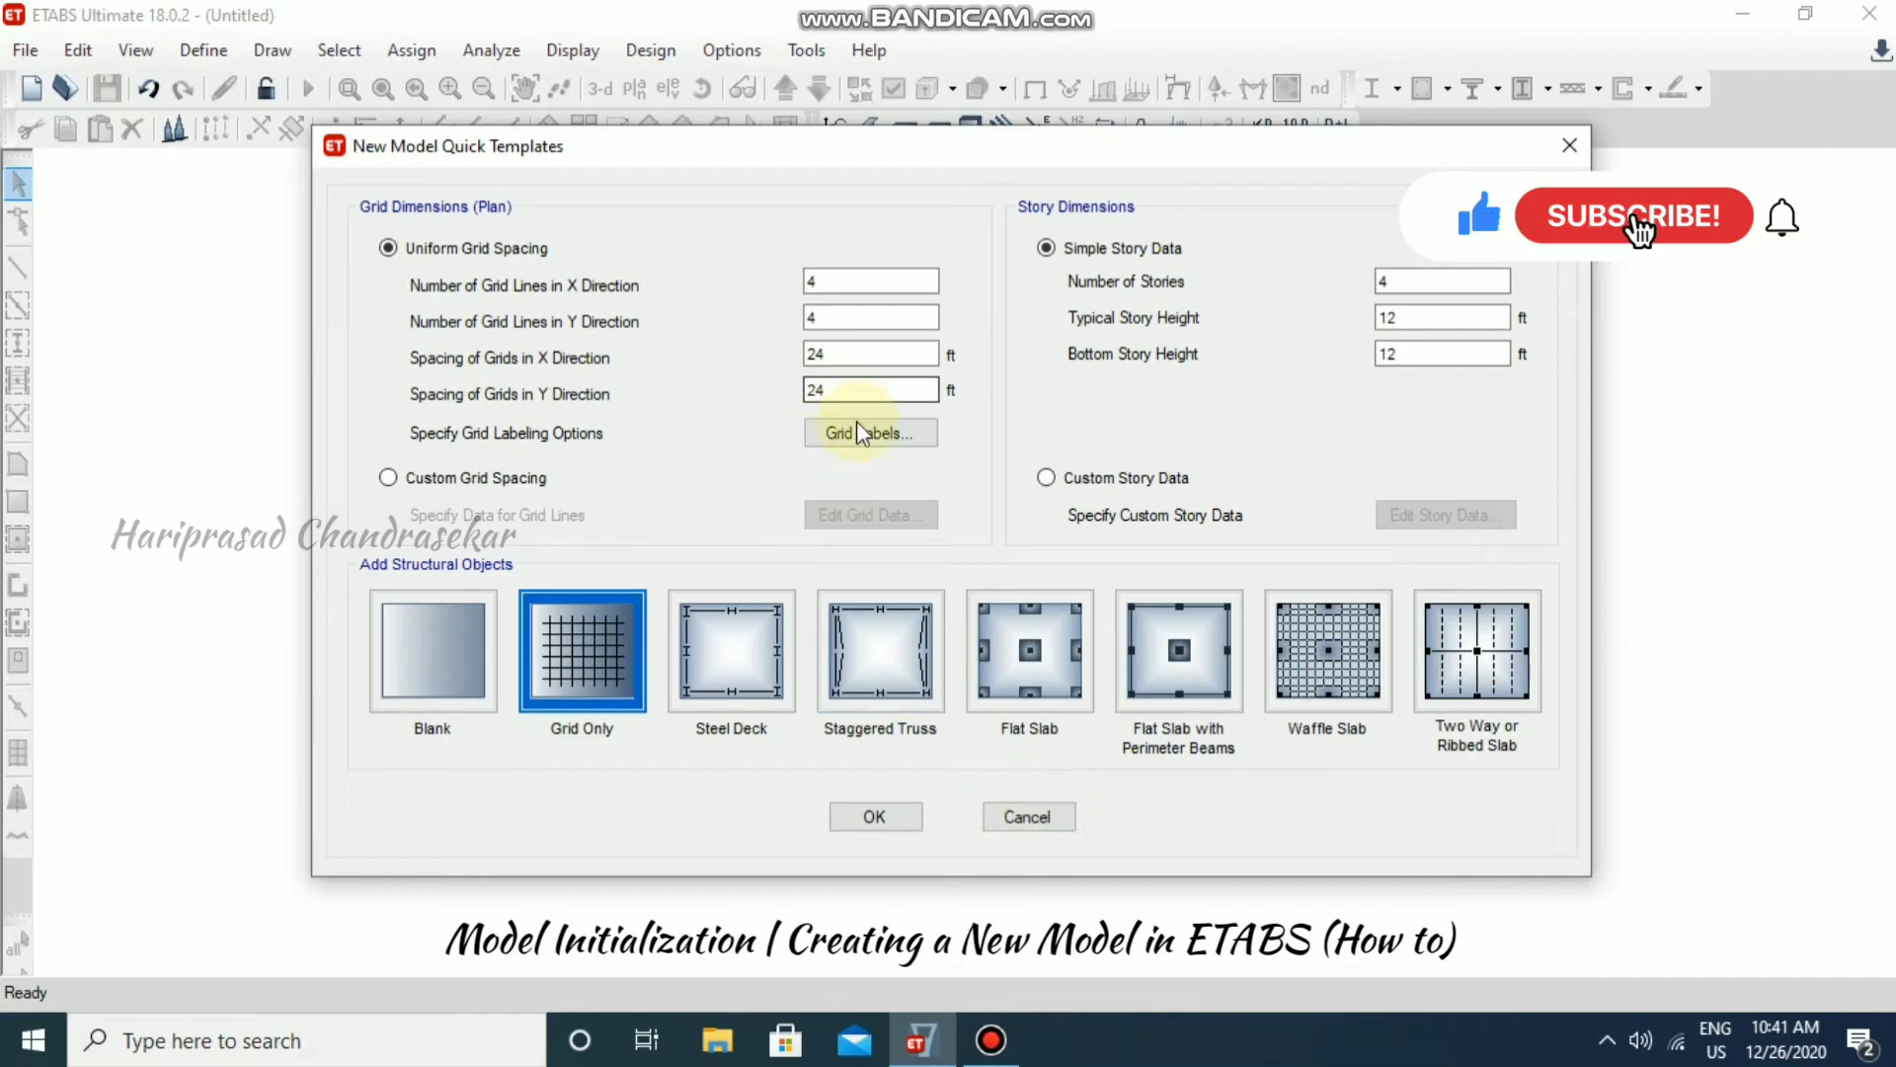
# Cancel the Quick Templates and open the existing 'Frame analysis' model instead.
pyautogui.click(1027, 817)
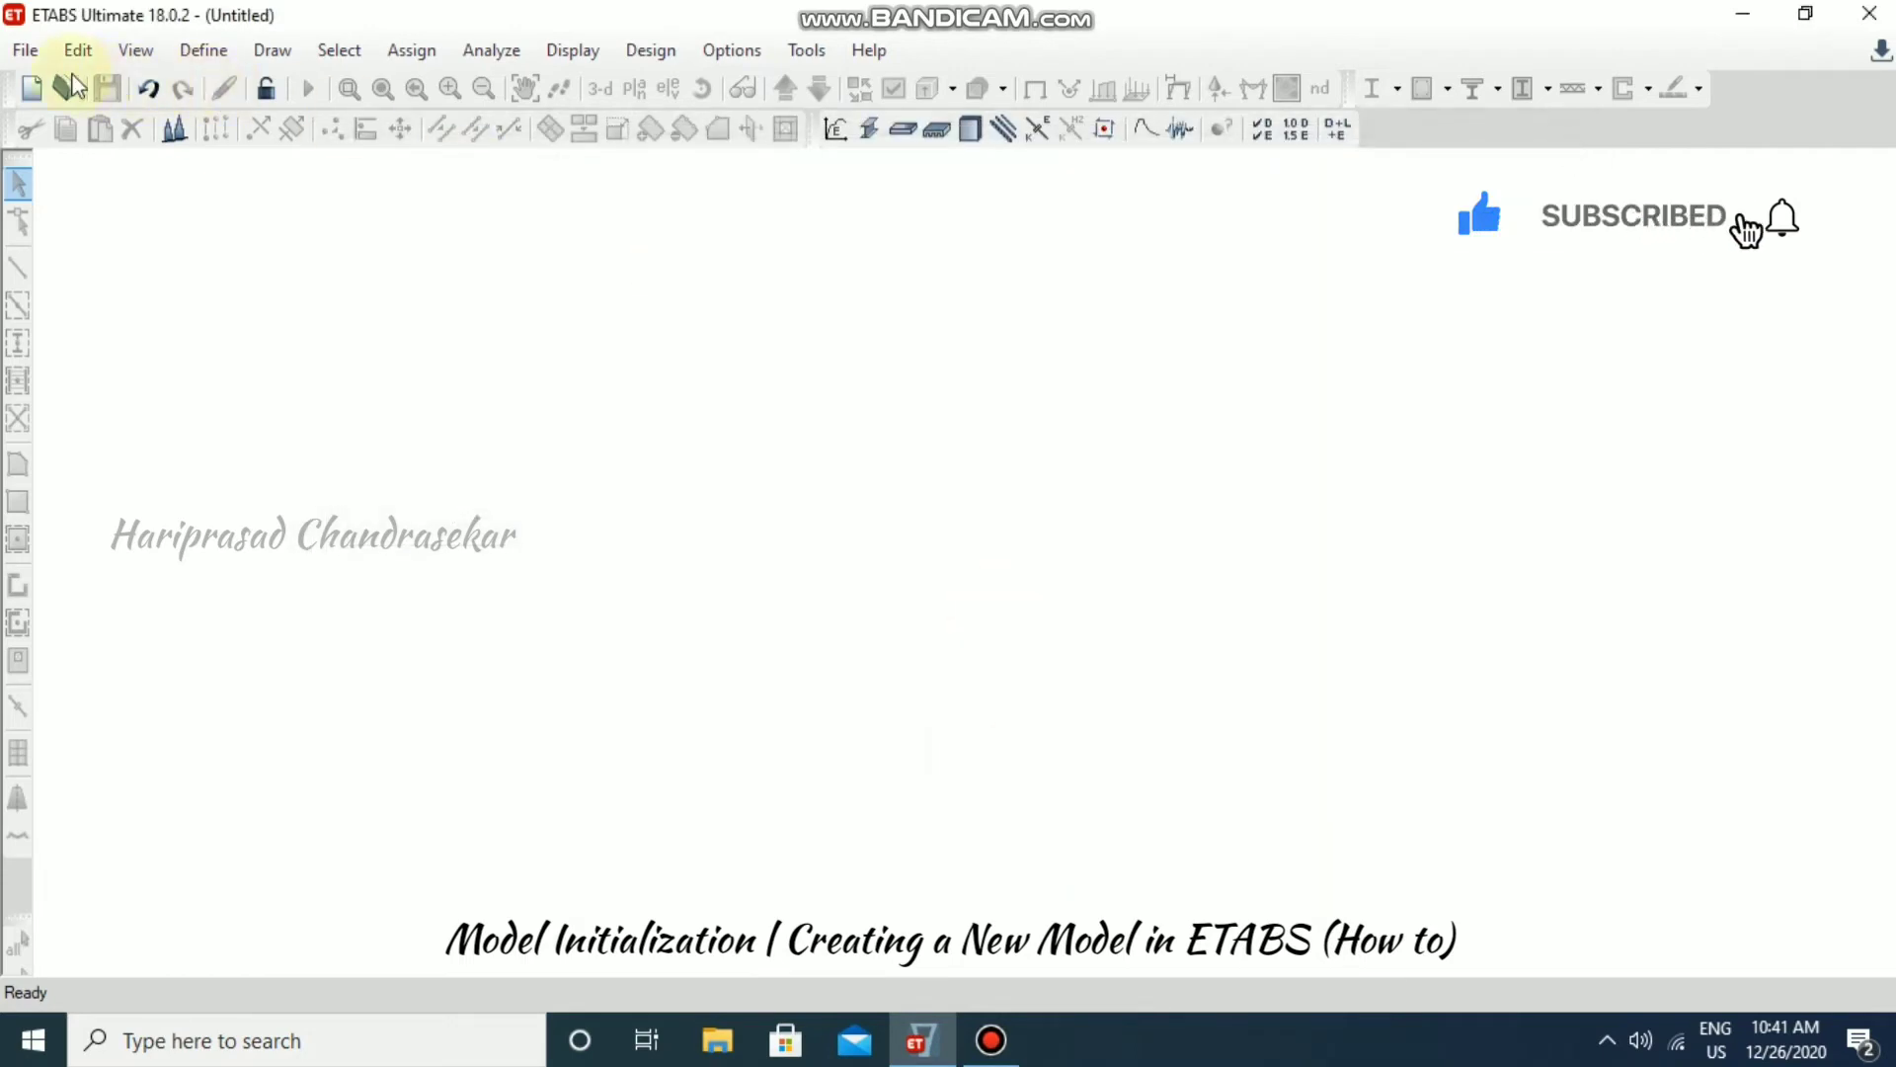
pyautogui.click(22, 50)
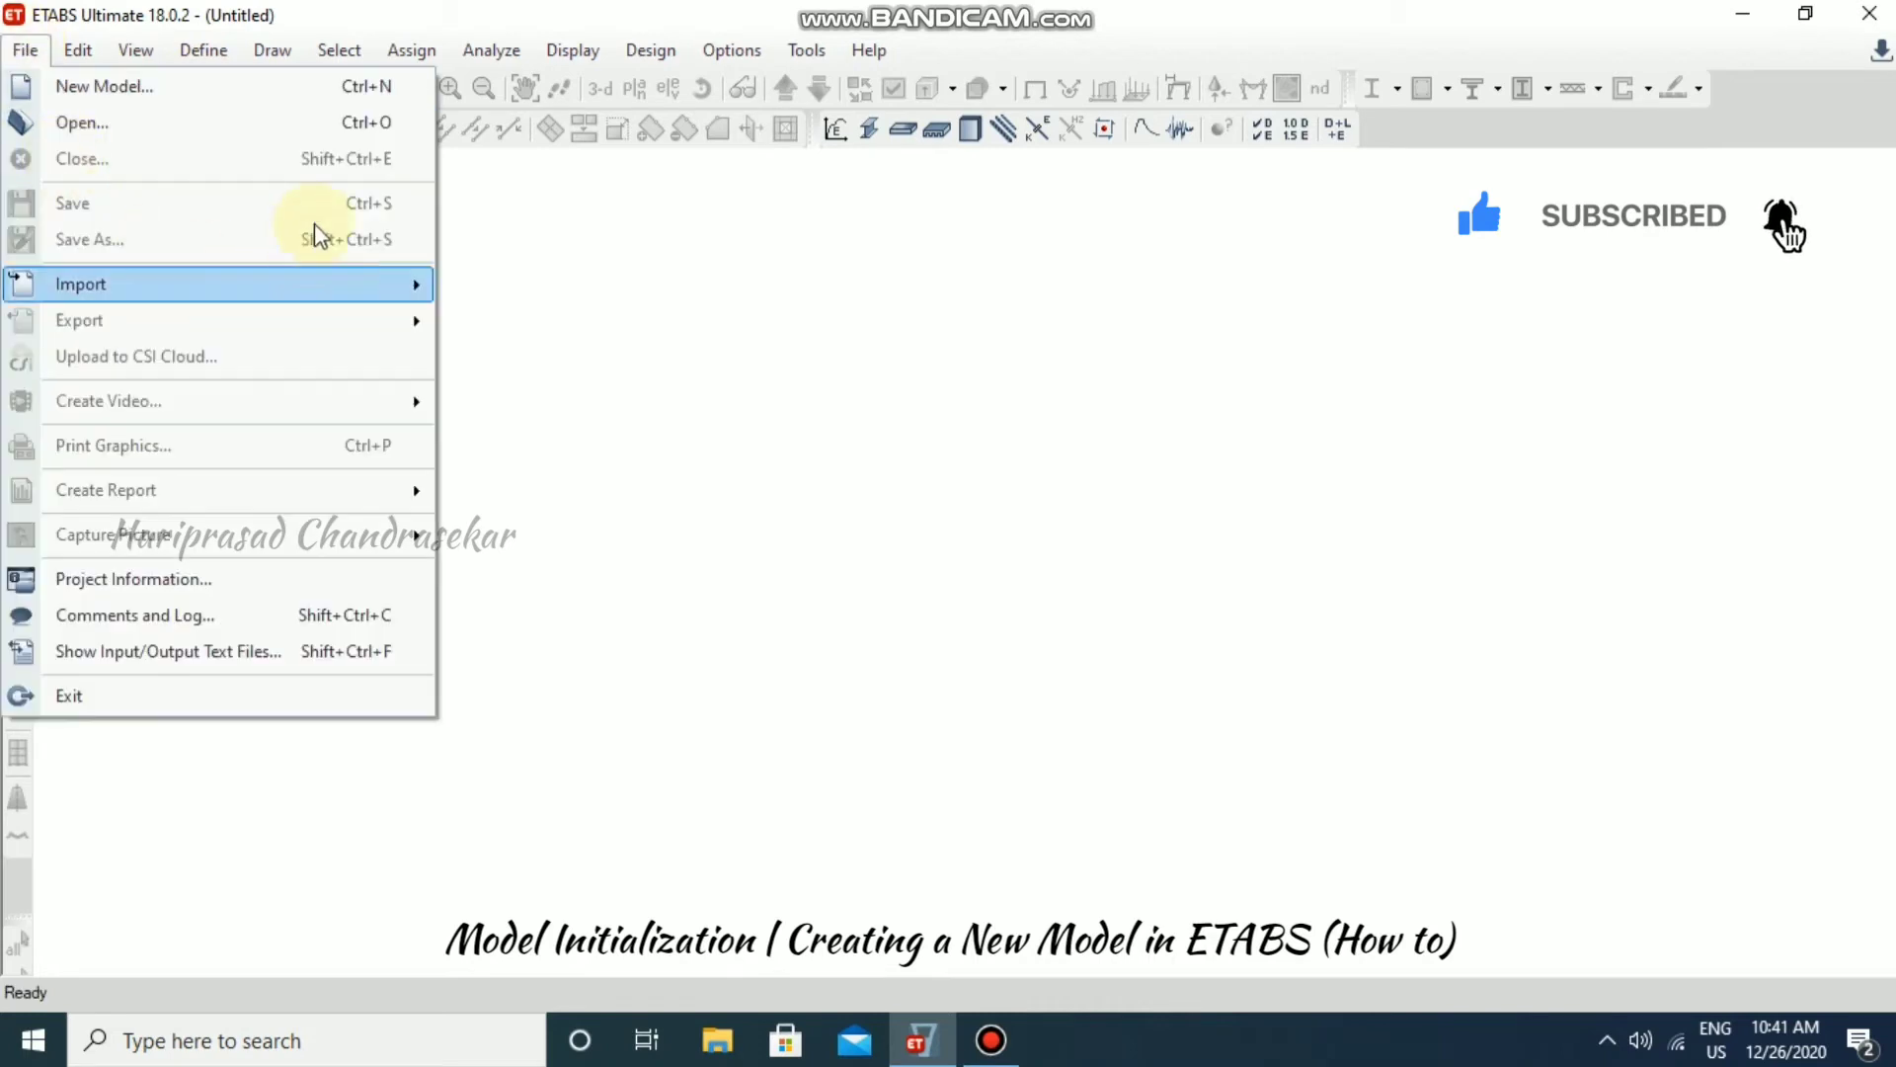
pyautogui.click(94, 120)
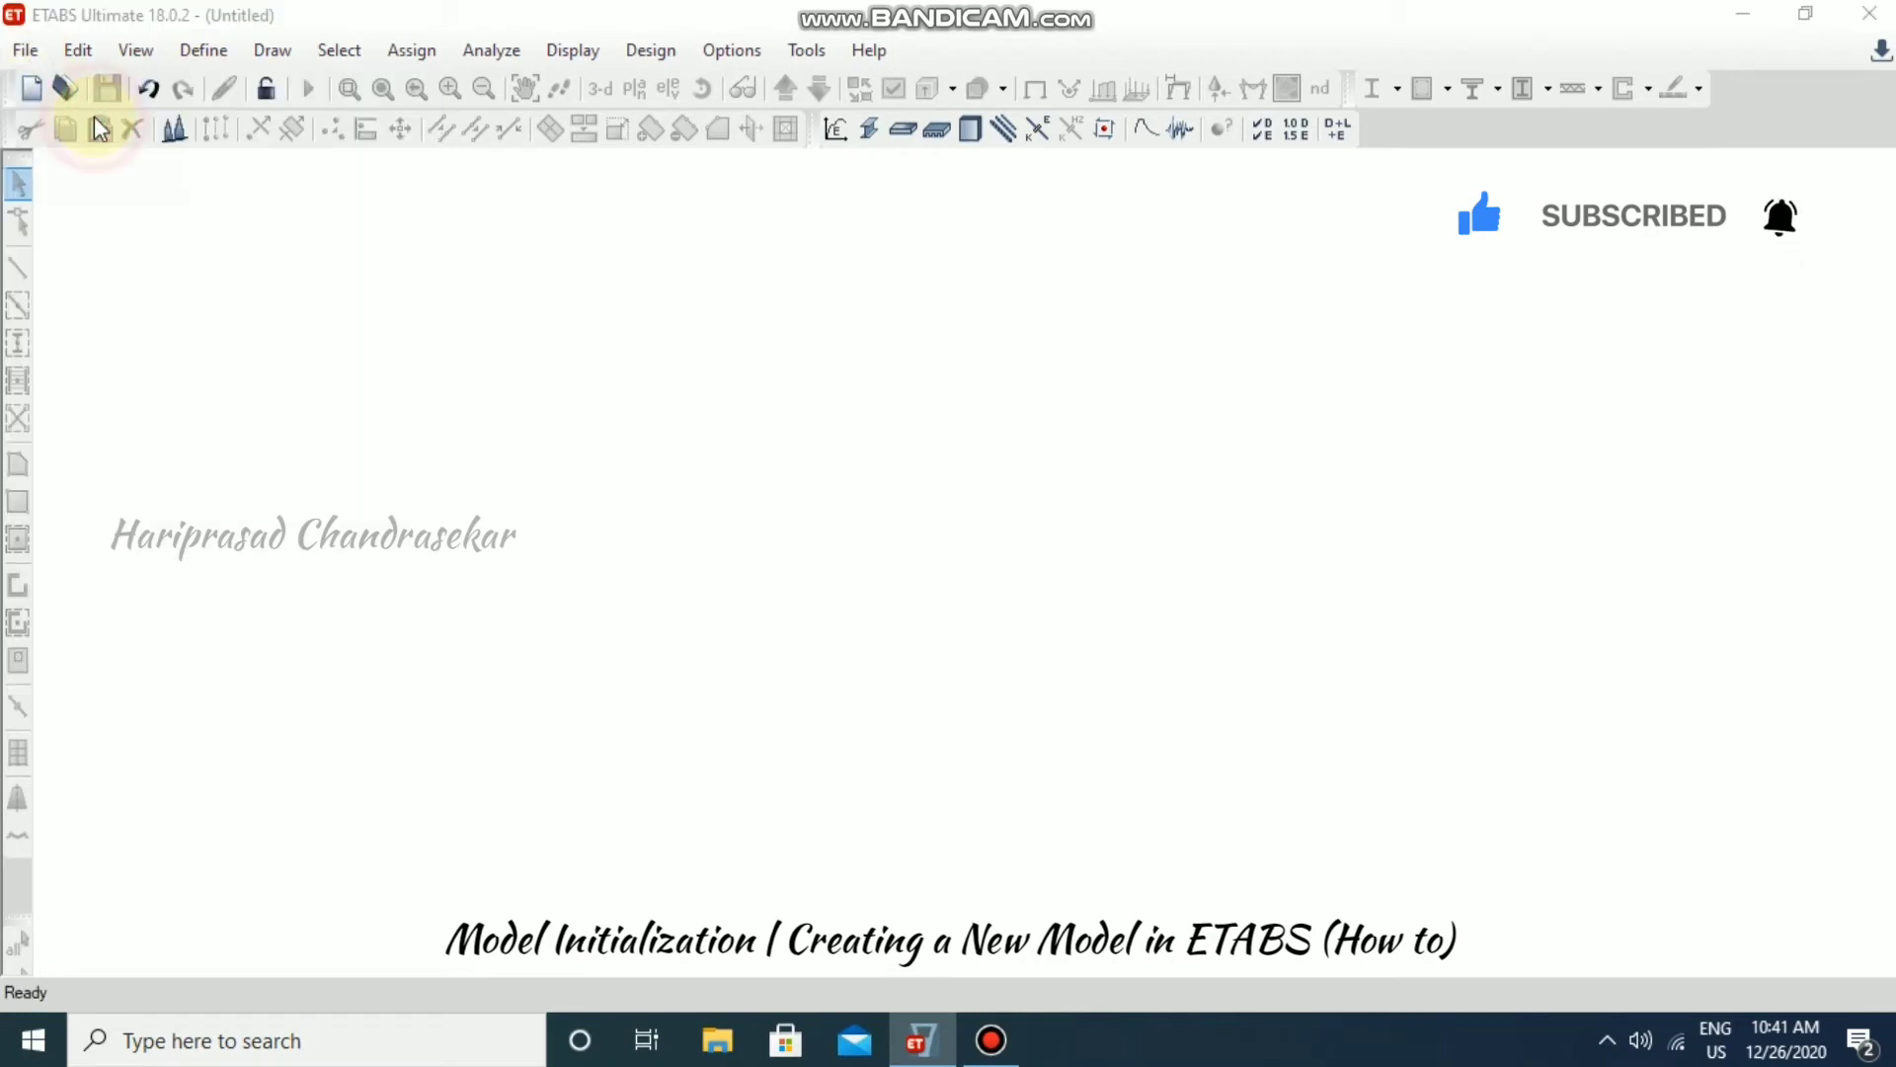
pyautogui.click(771, 549)
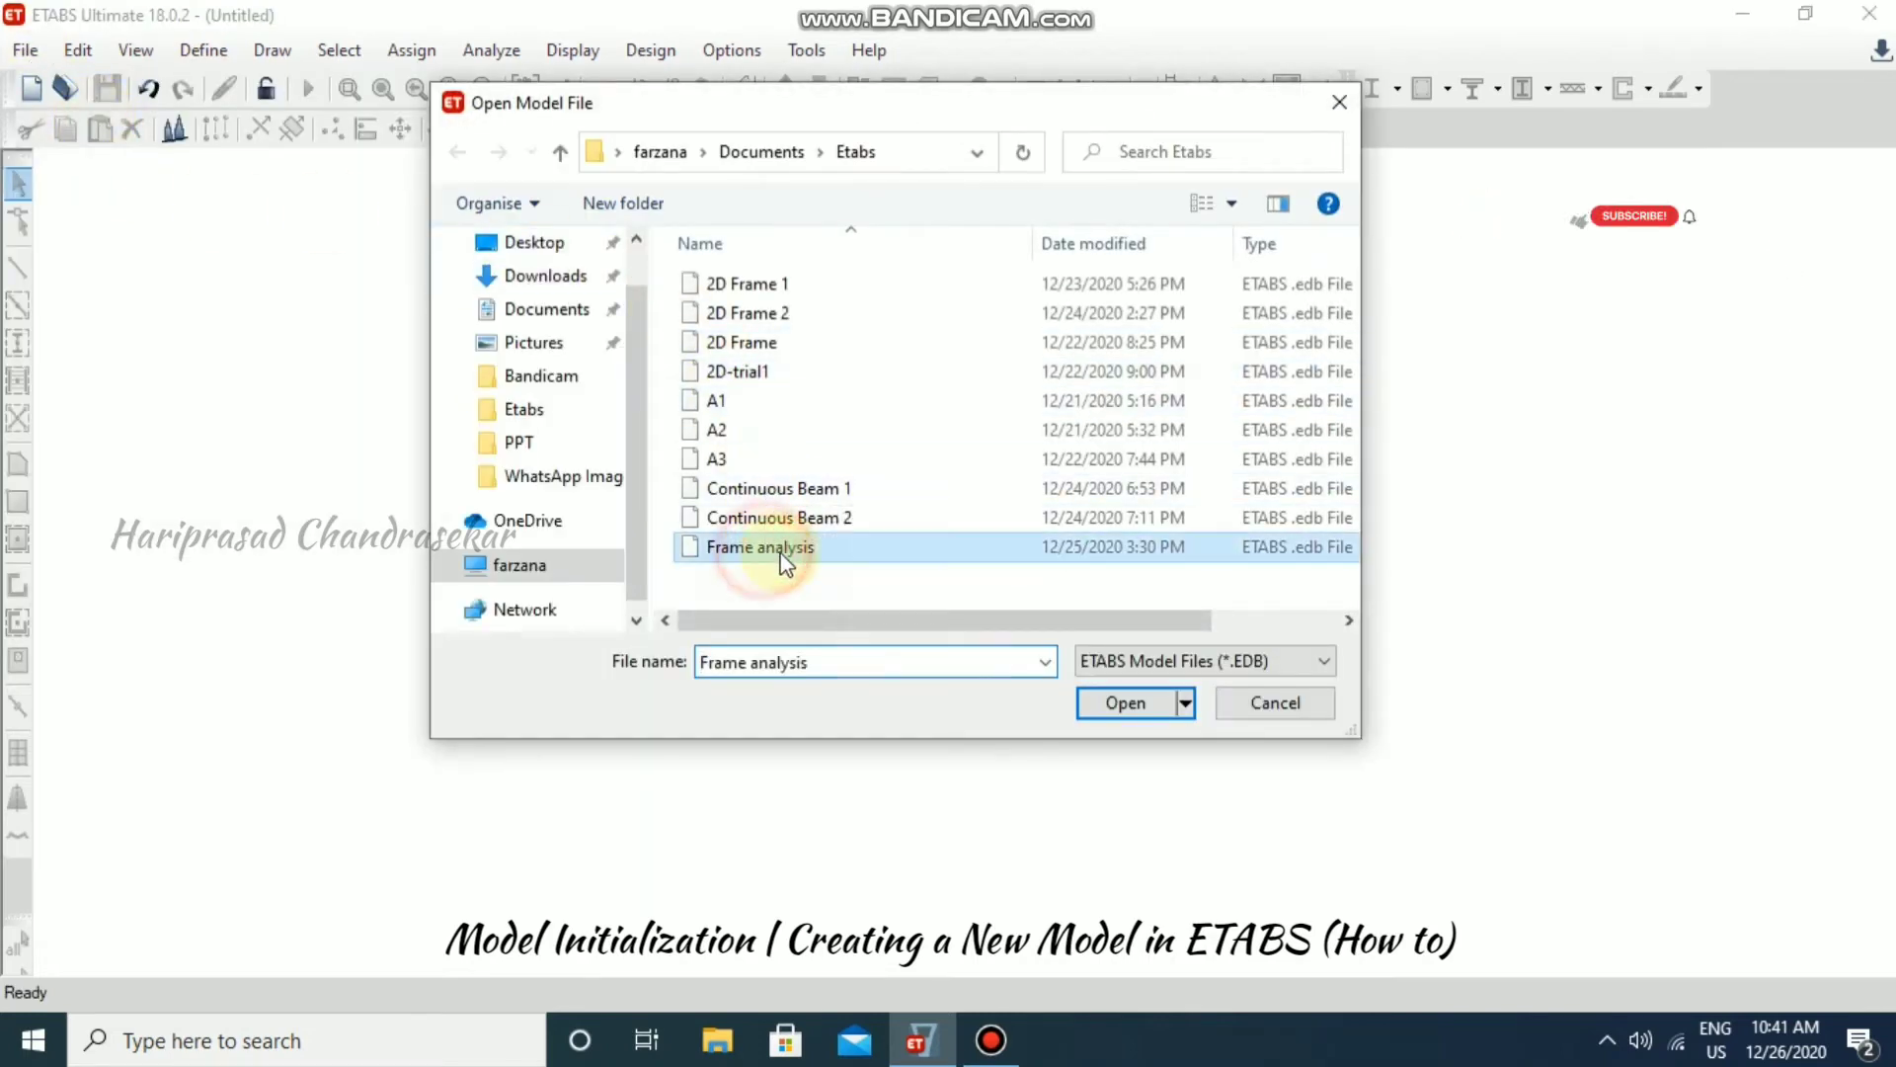
pyautogui.click(1130, 702)
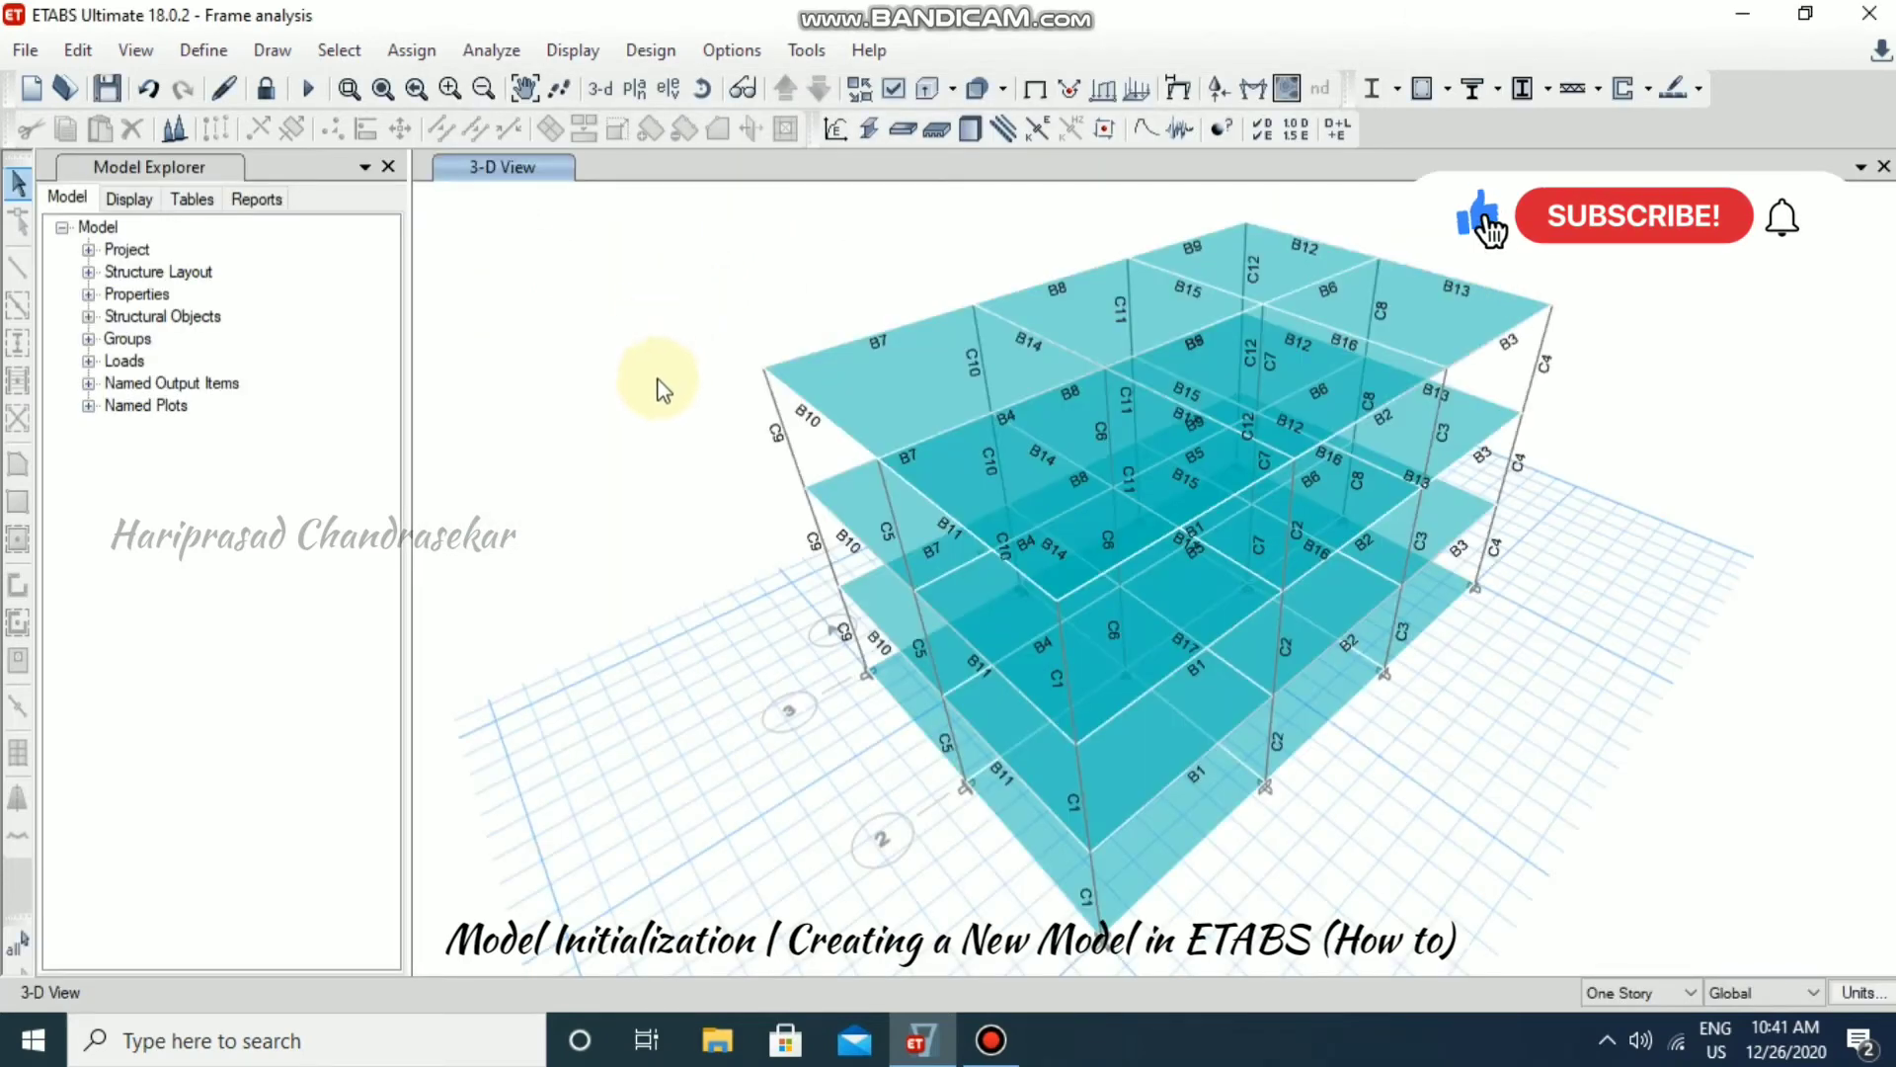
# Save the Frame analysis settings as user defaults, then close the model.
pyautogui.click(748, 53)
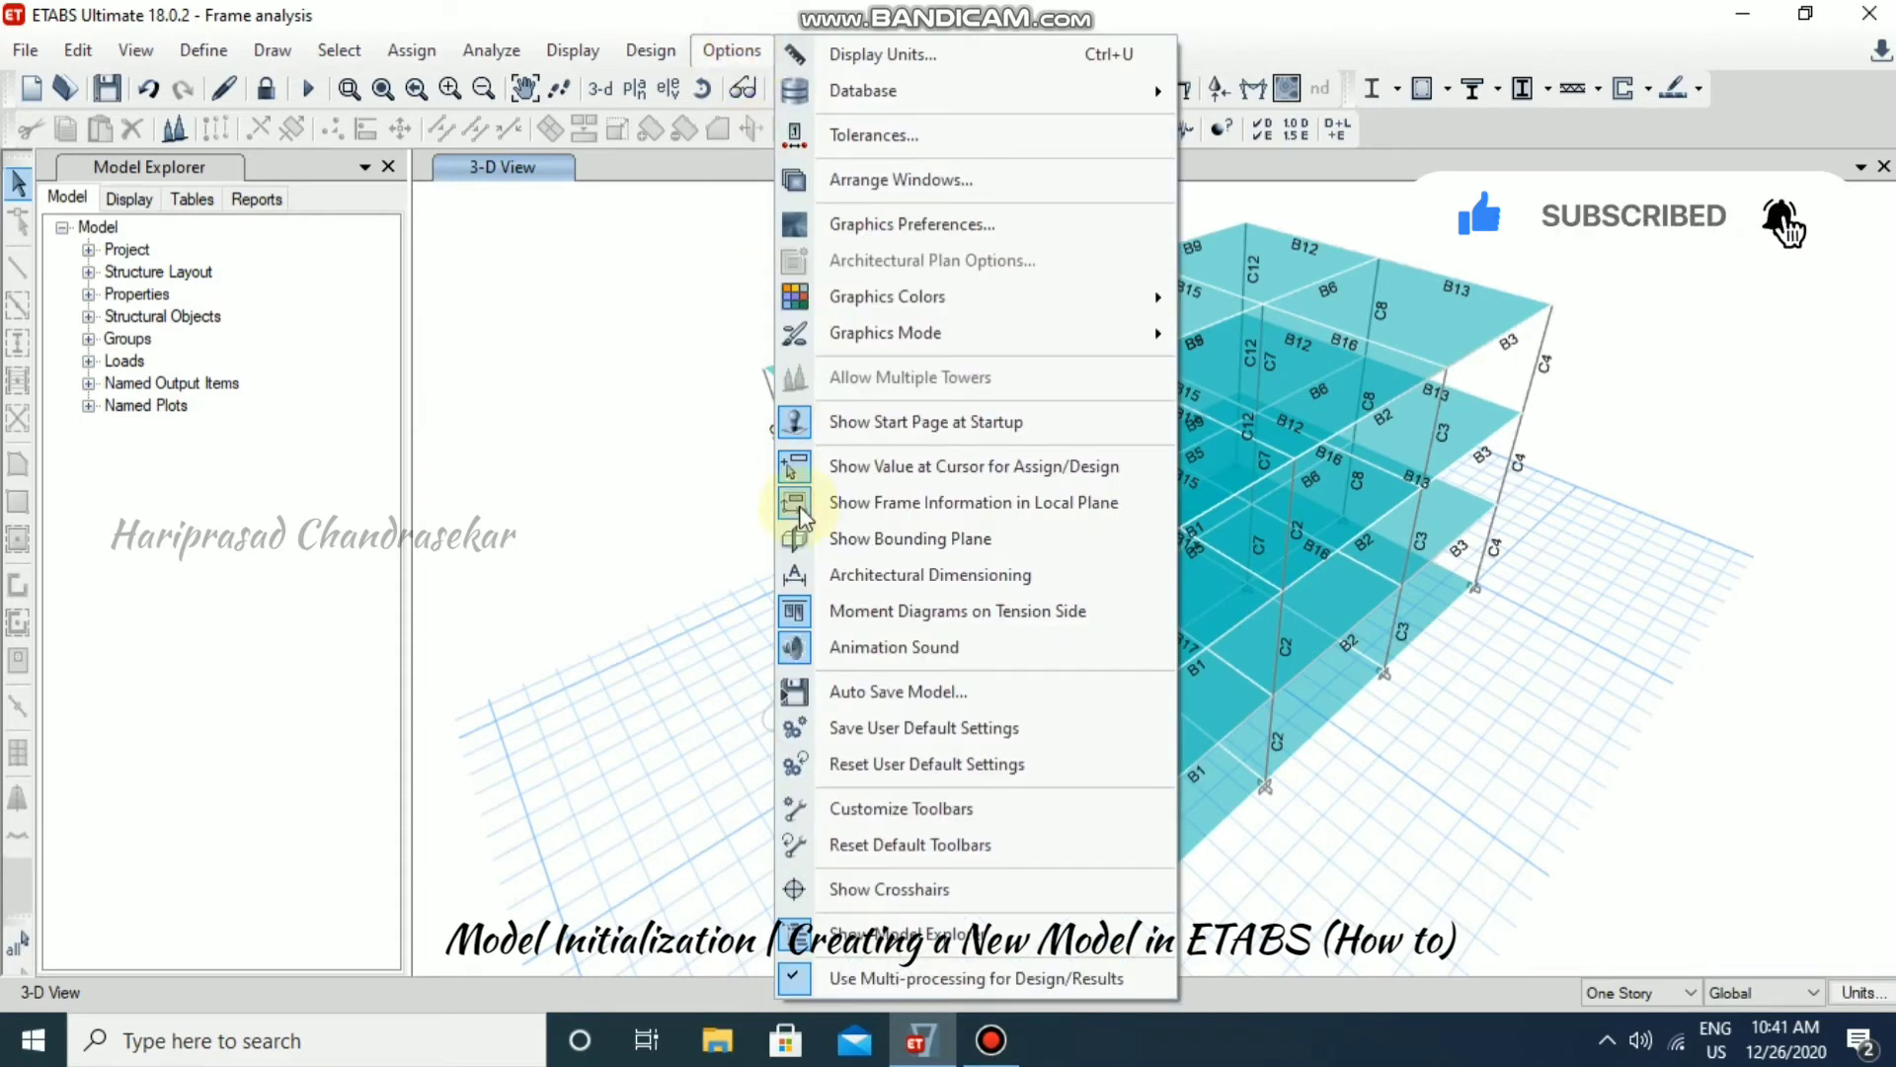
pyautogui.click(946, 730)
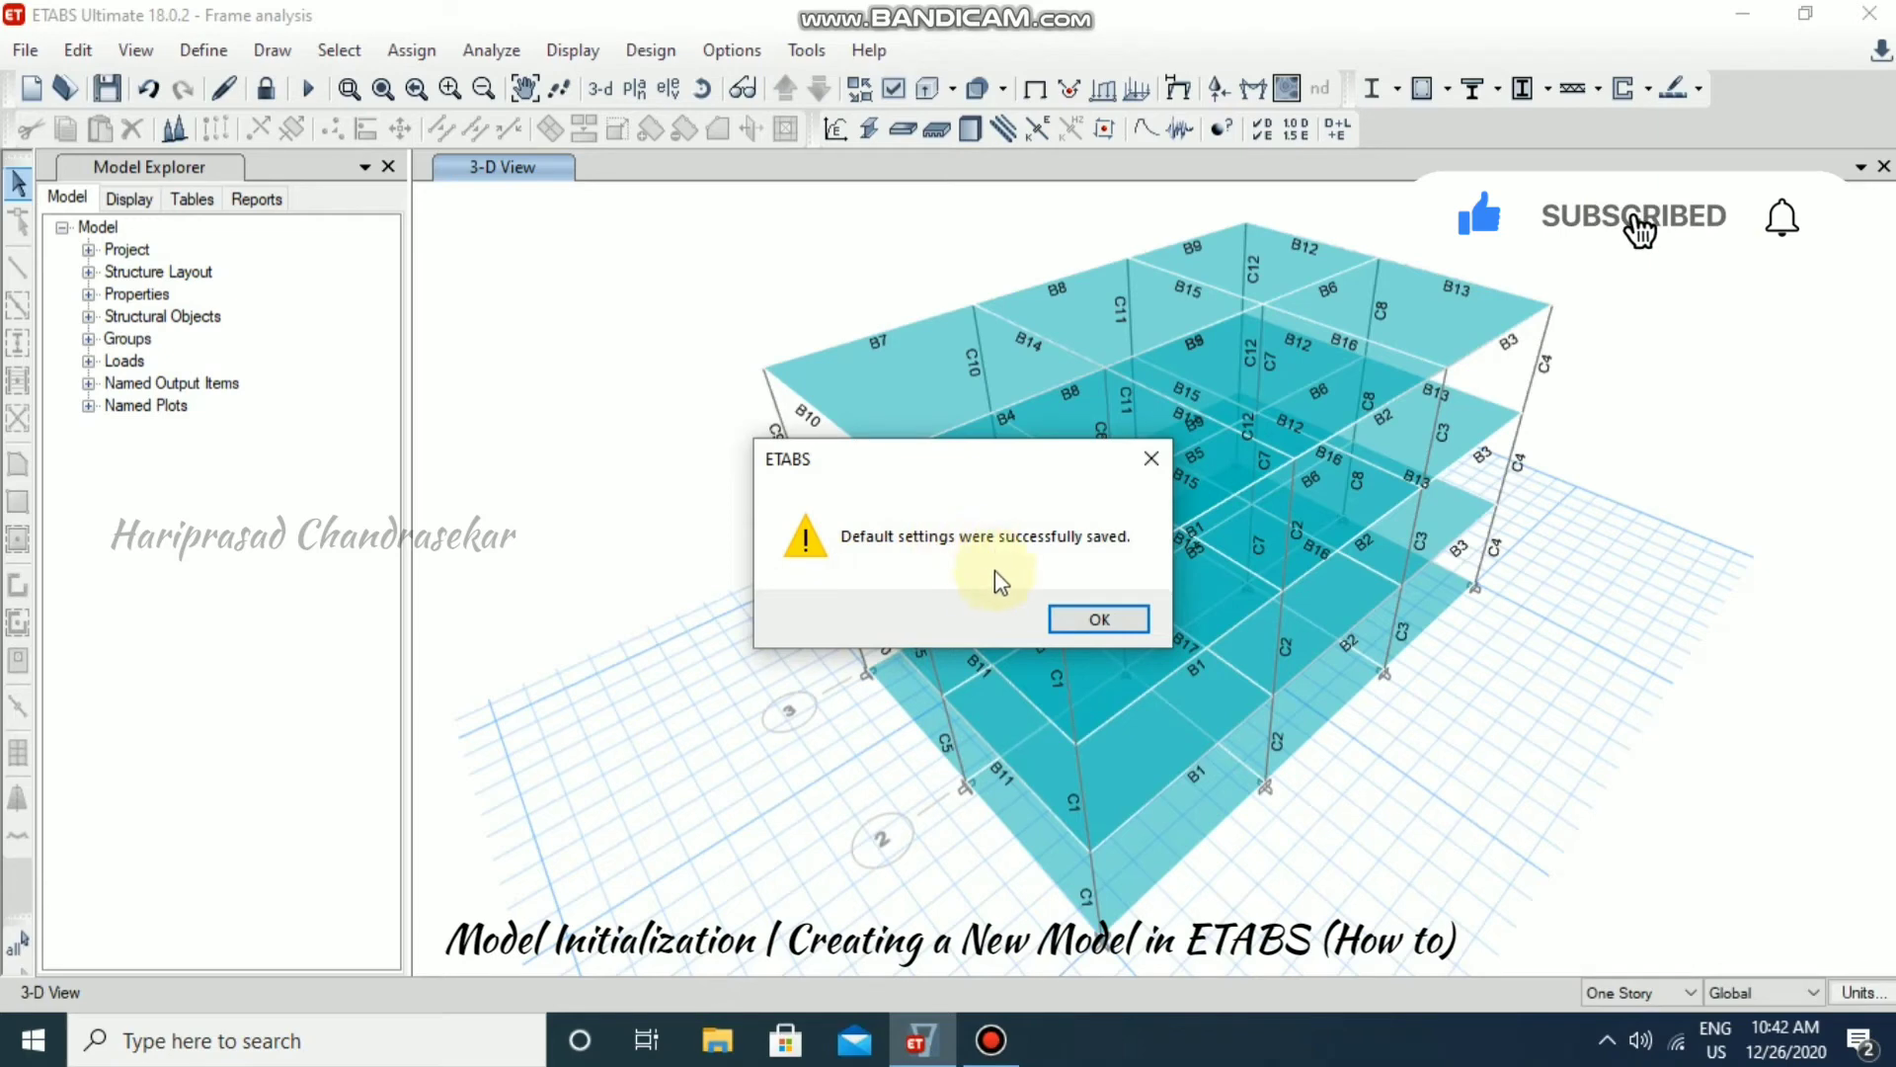
pyautogui.click(1099, 619)
pyautogui.click(20, 55)
pyautogui.click(69, 156)
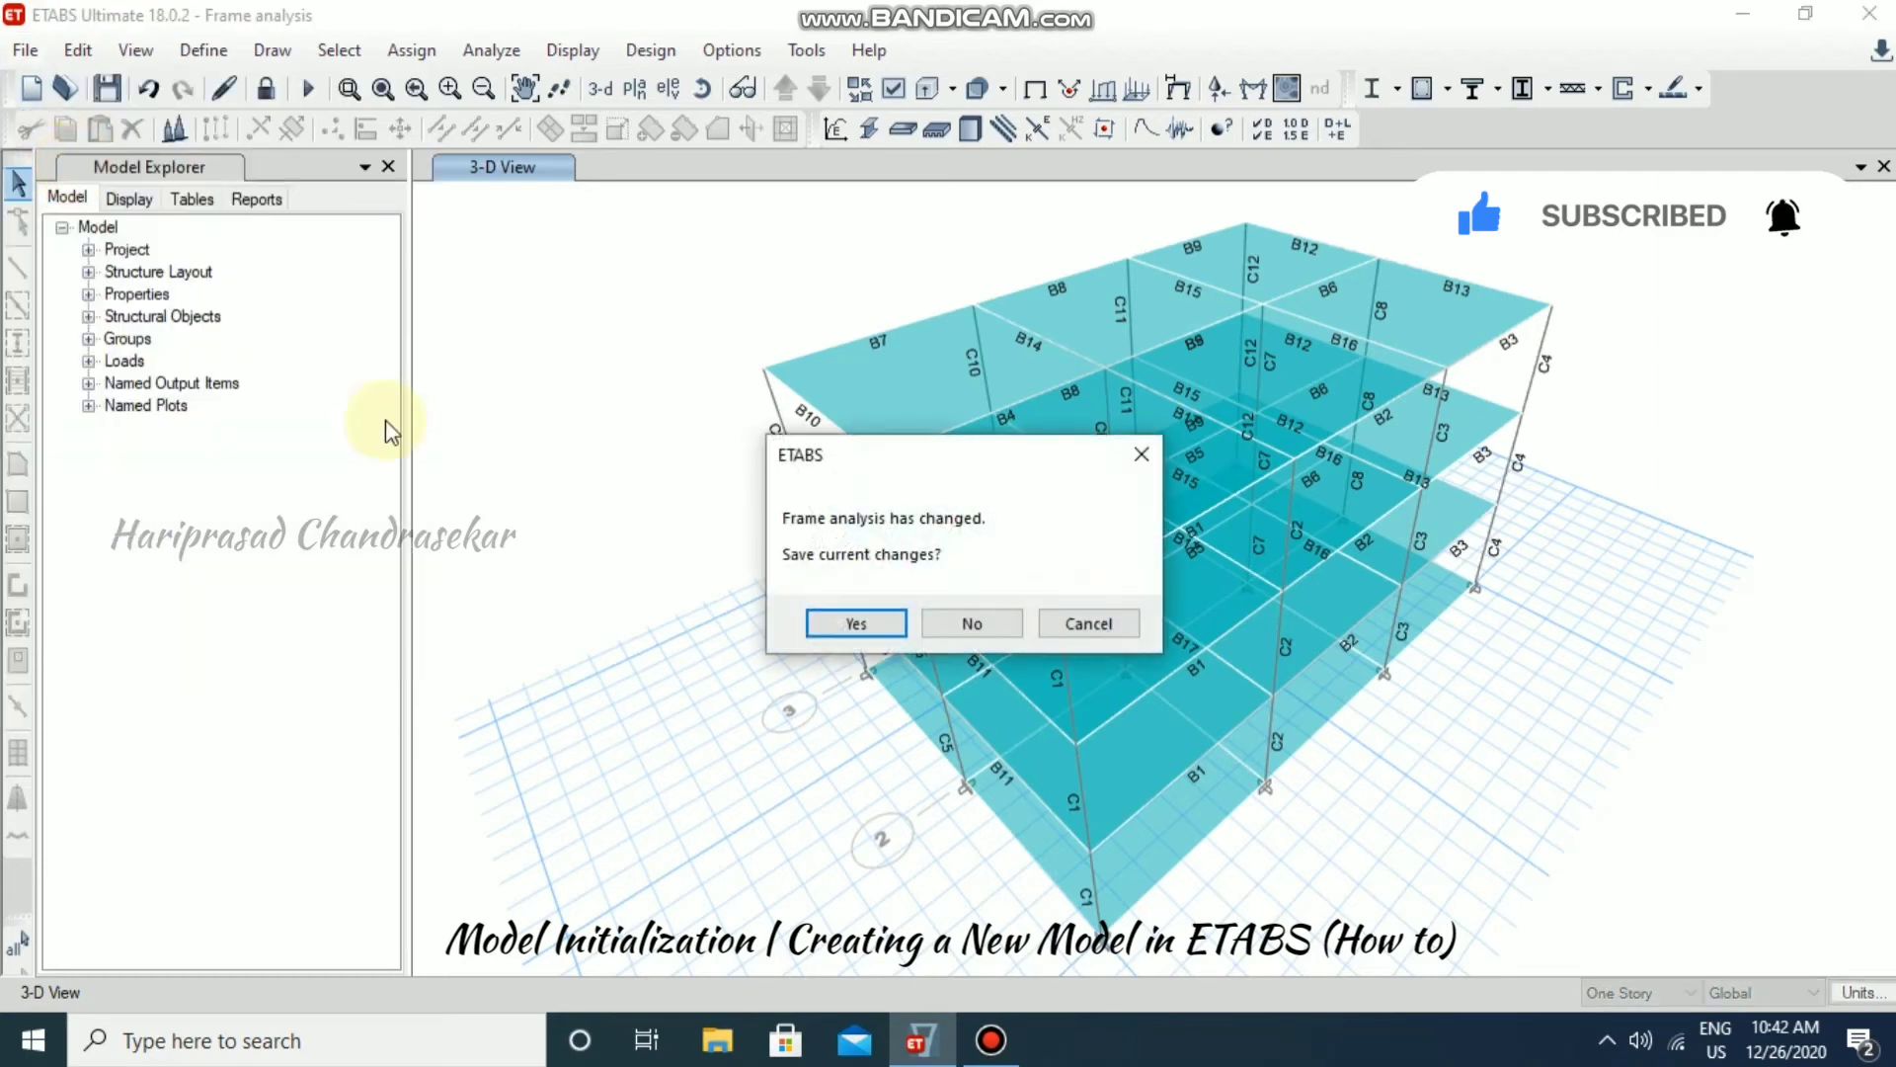
# Discard changes and create a Grid Only model from saved defaults (8 m bays, 3 m stories).
pyautogui.click(973, 623)
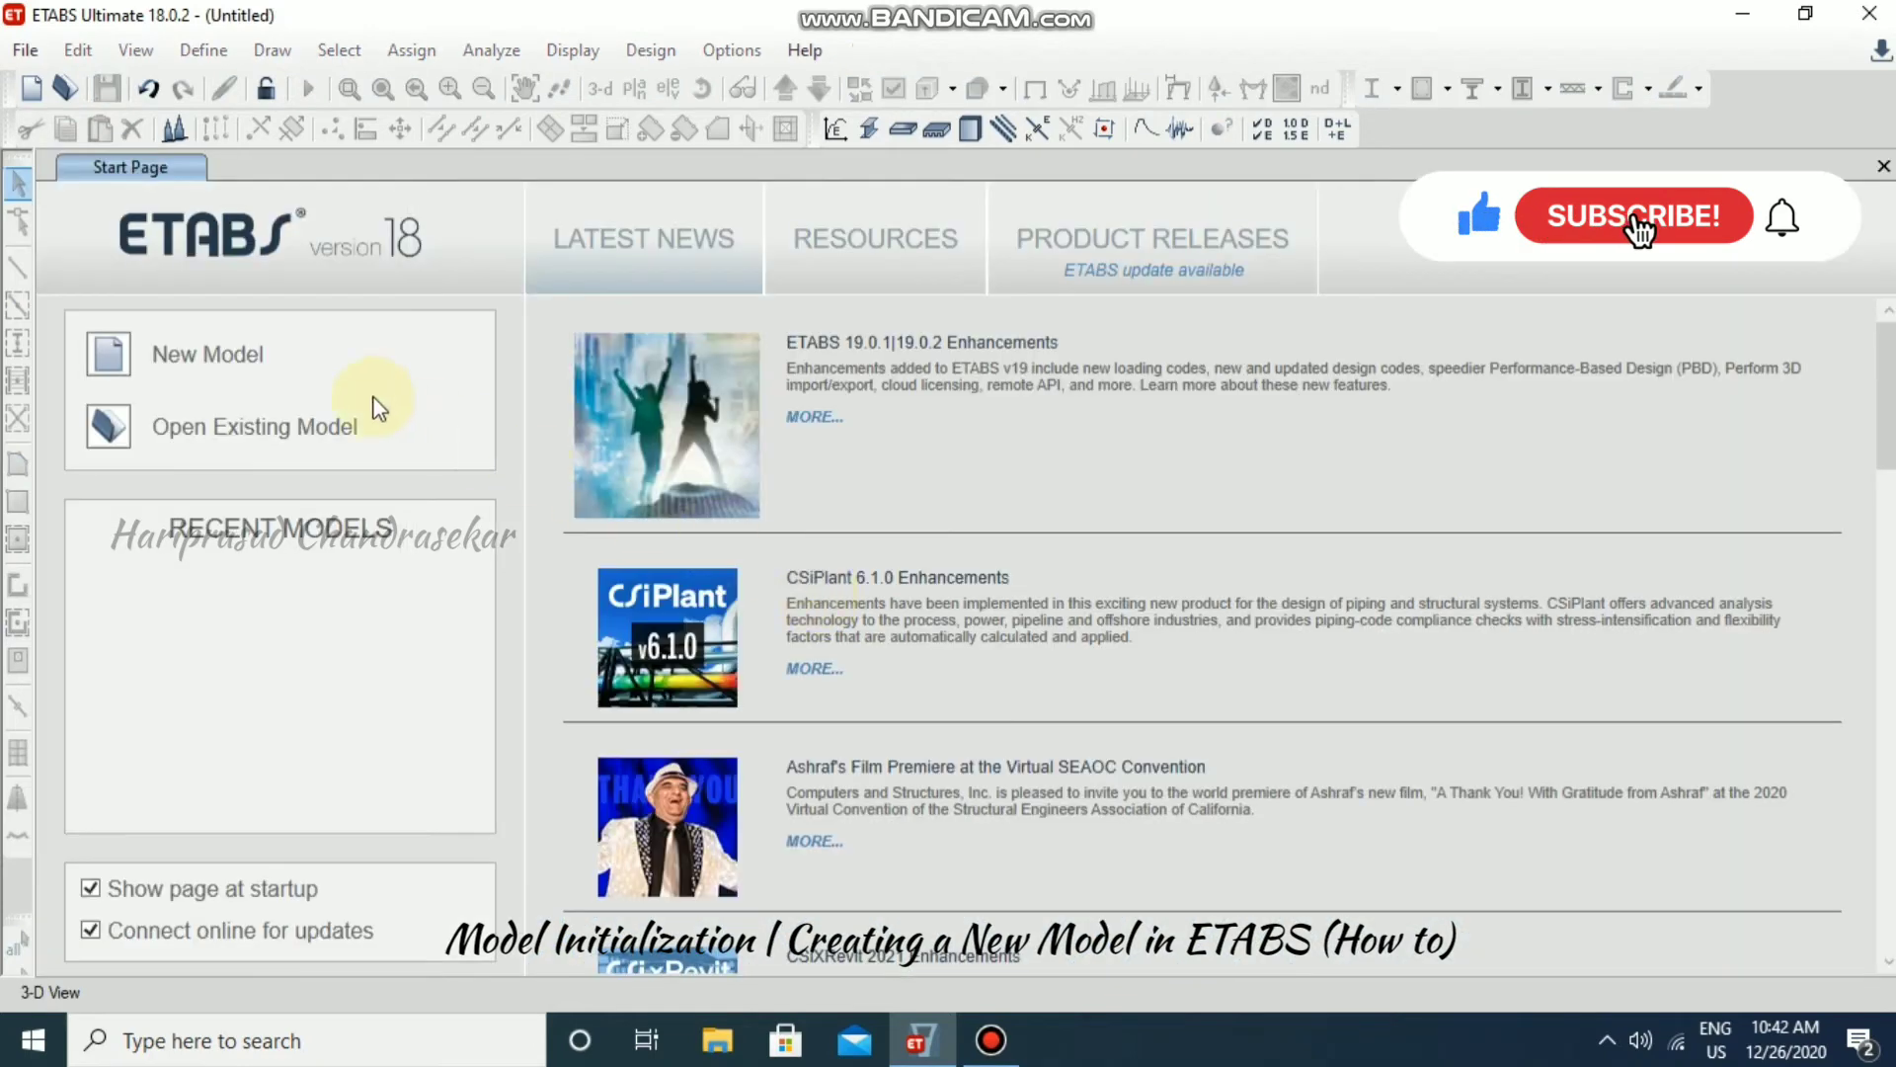
pyautogui.click(227, 353)
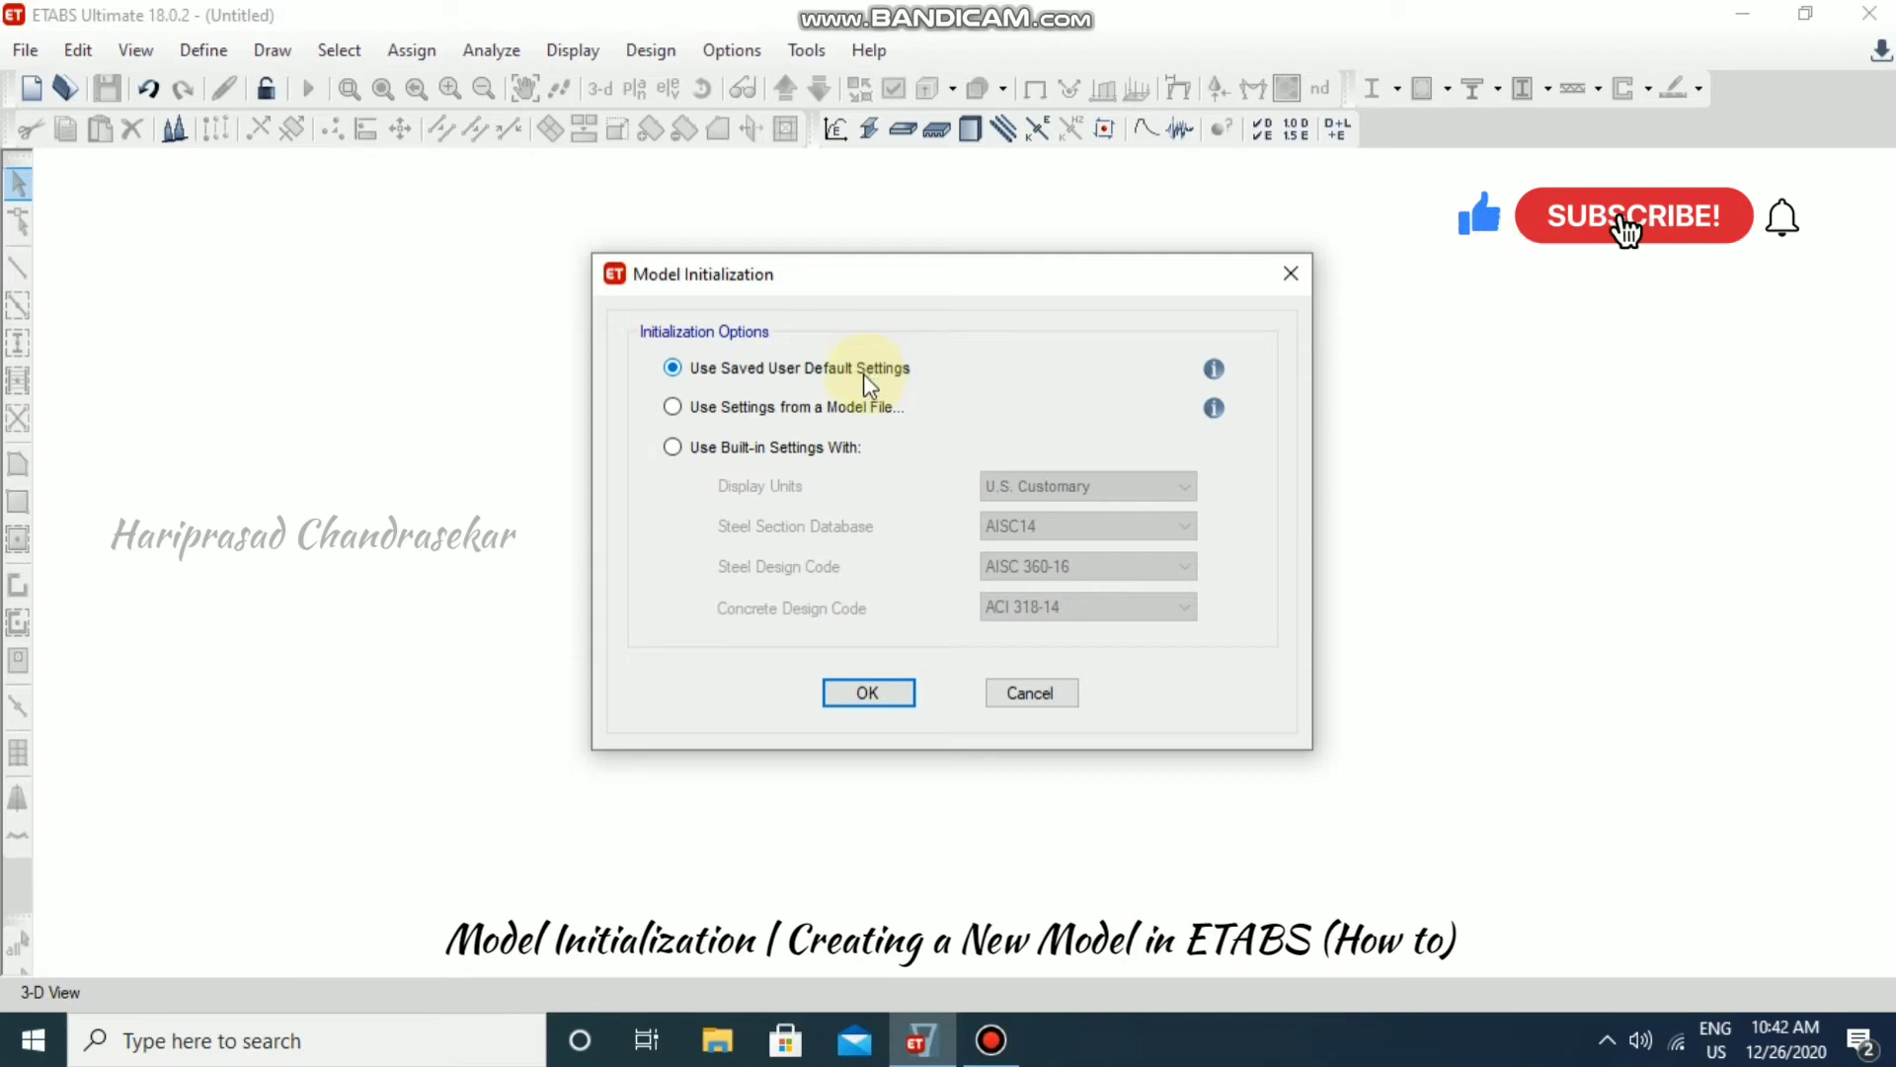
pyautogui.click(869, 695)
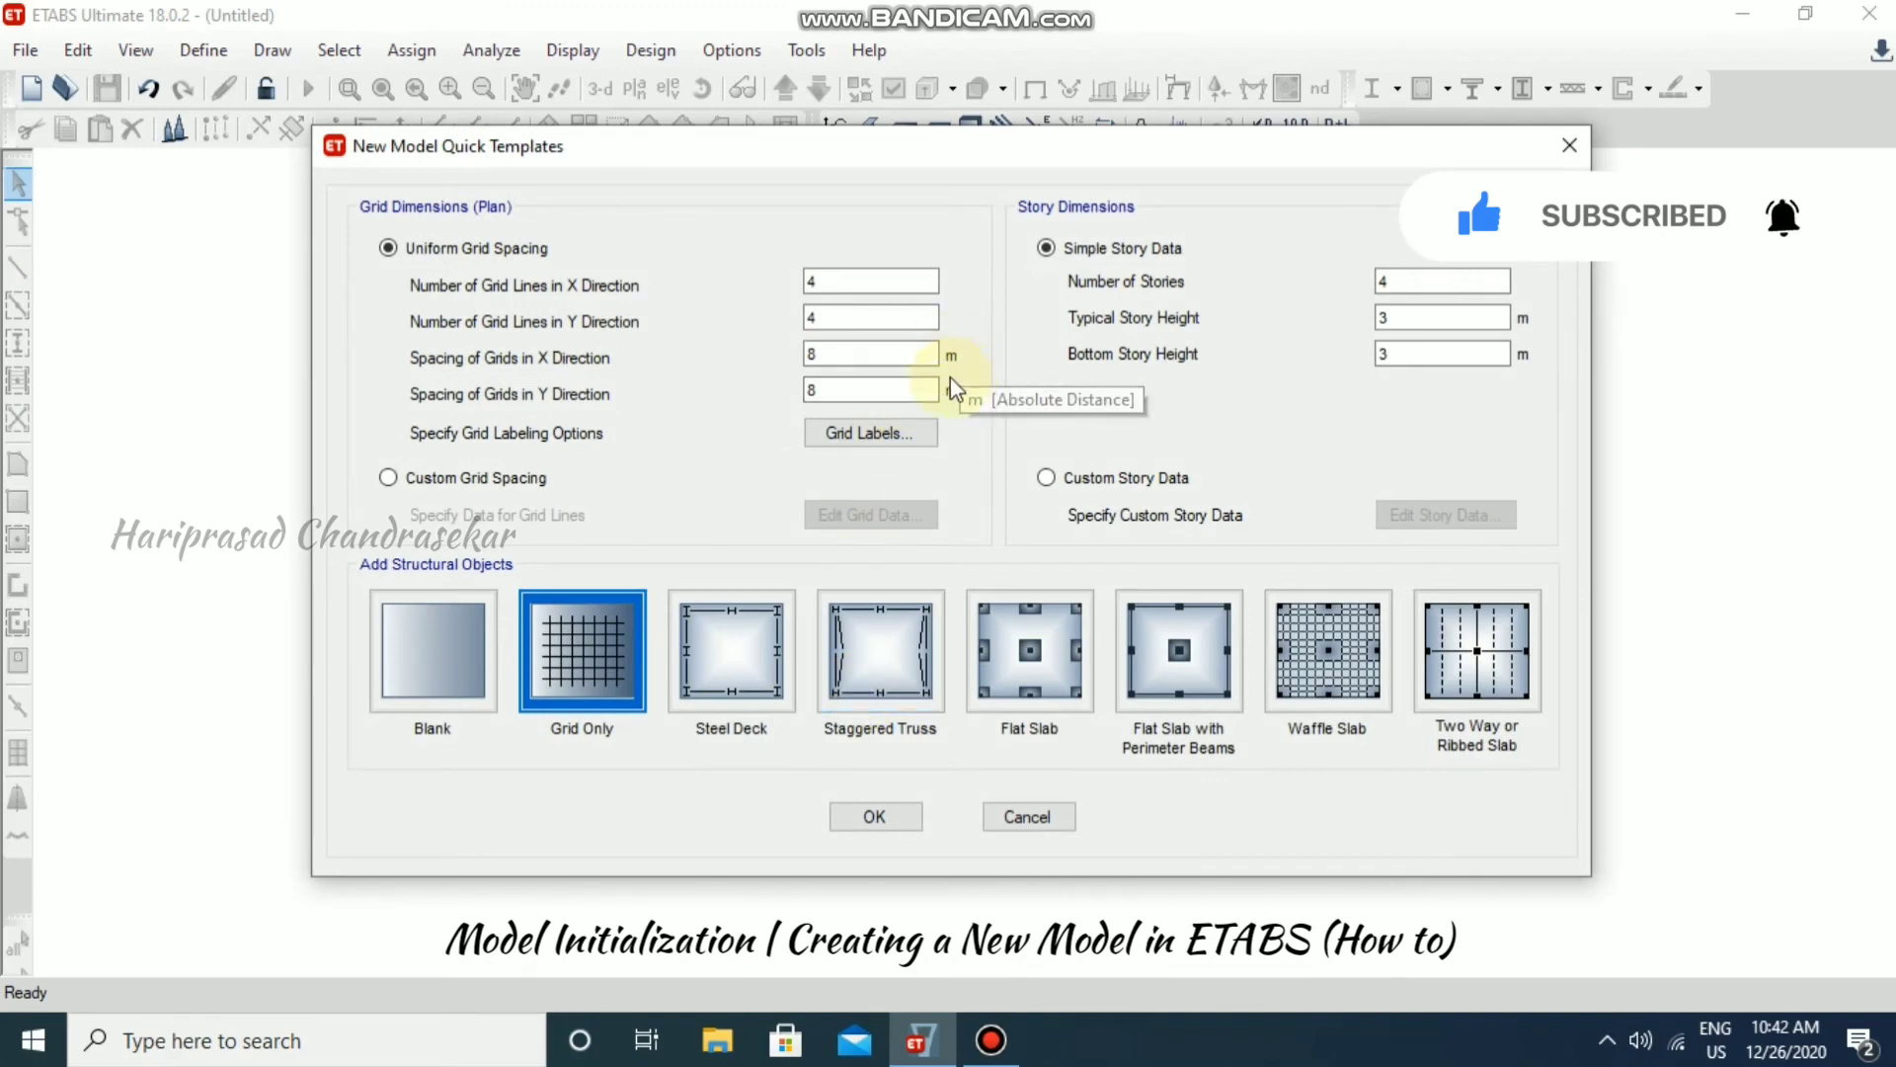
pyautogui.click(899, 821)
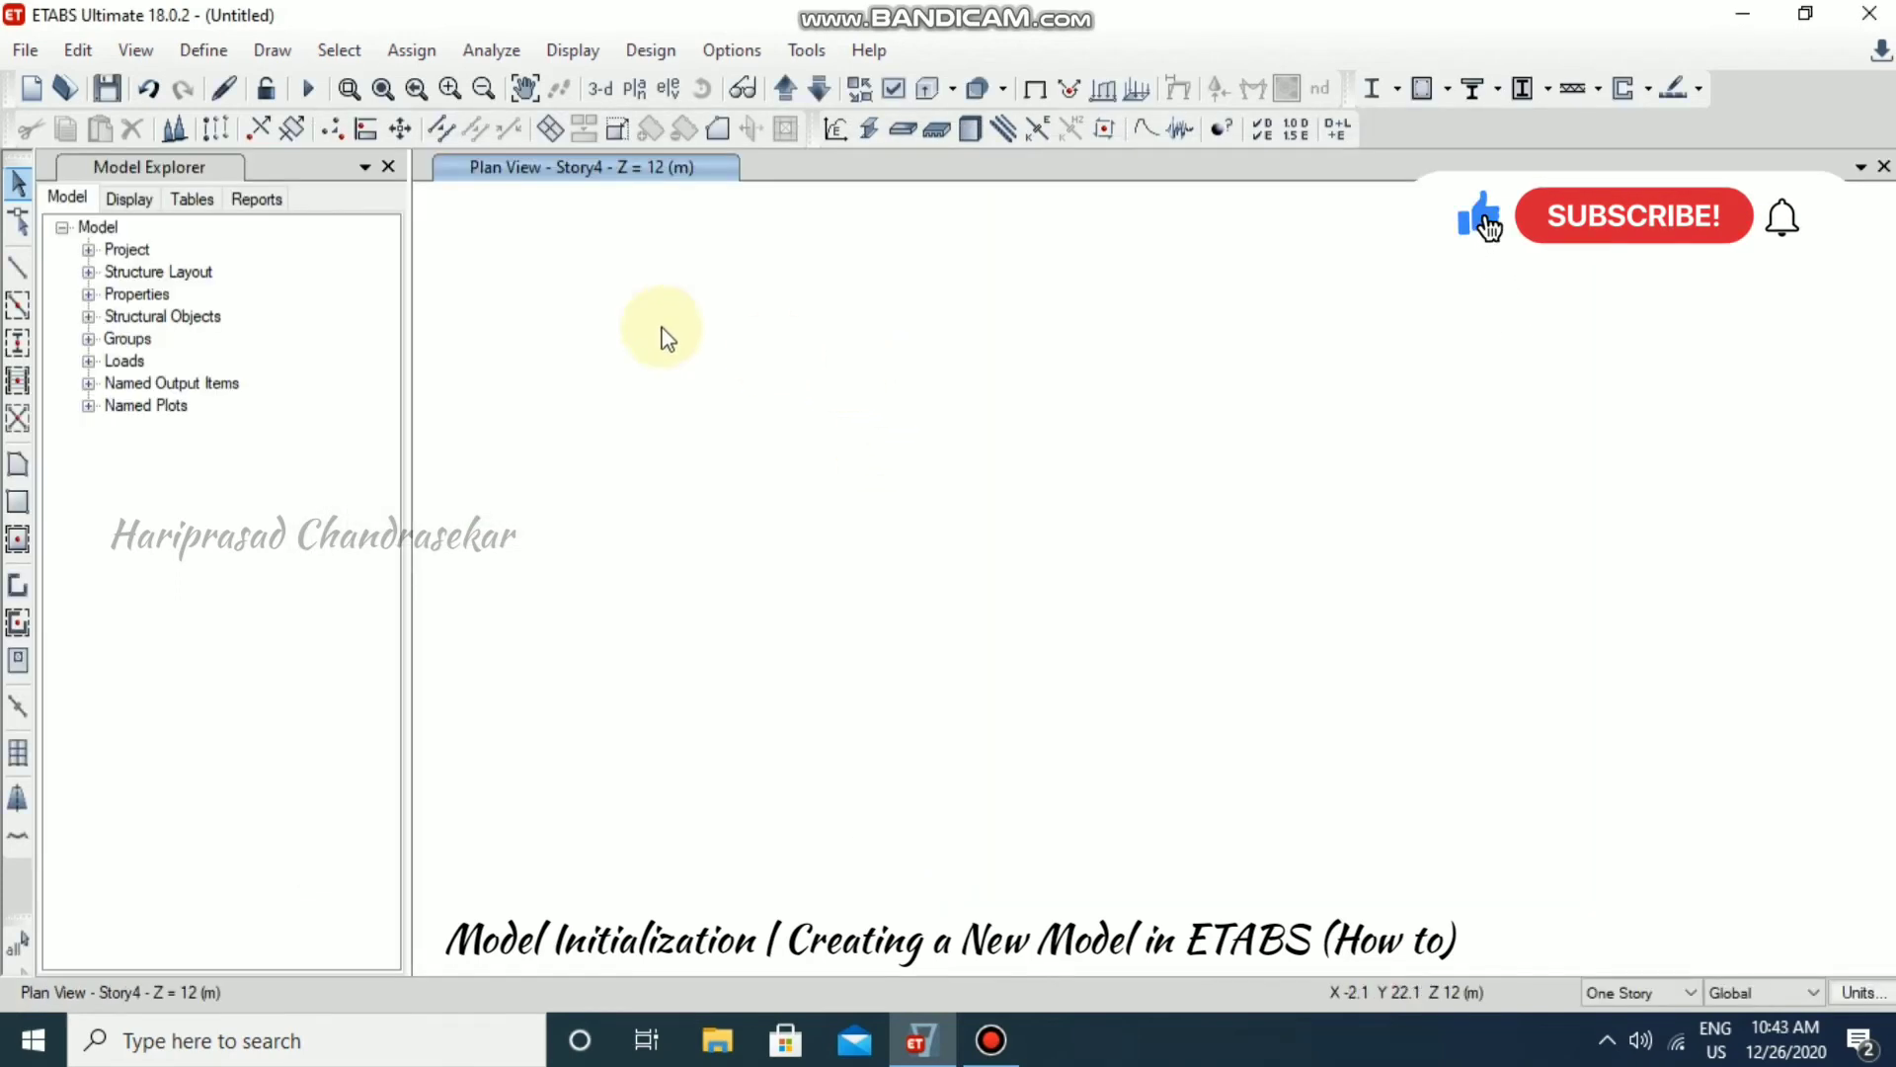
# Enter frame drawing mode and browse sections, keeping A-LatBm with continuous moment releases.
pyautogui.click(17, 268)
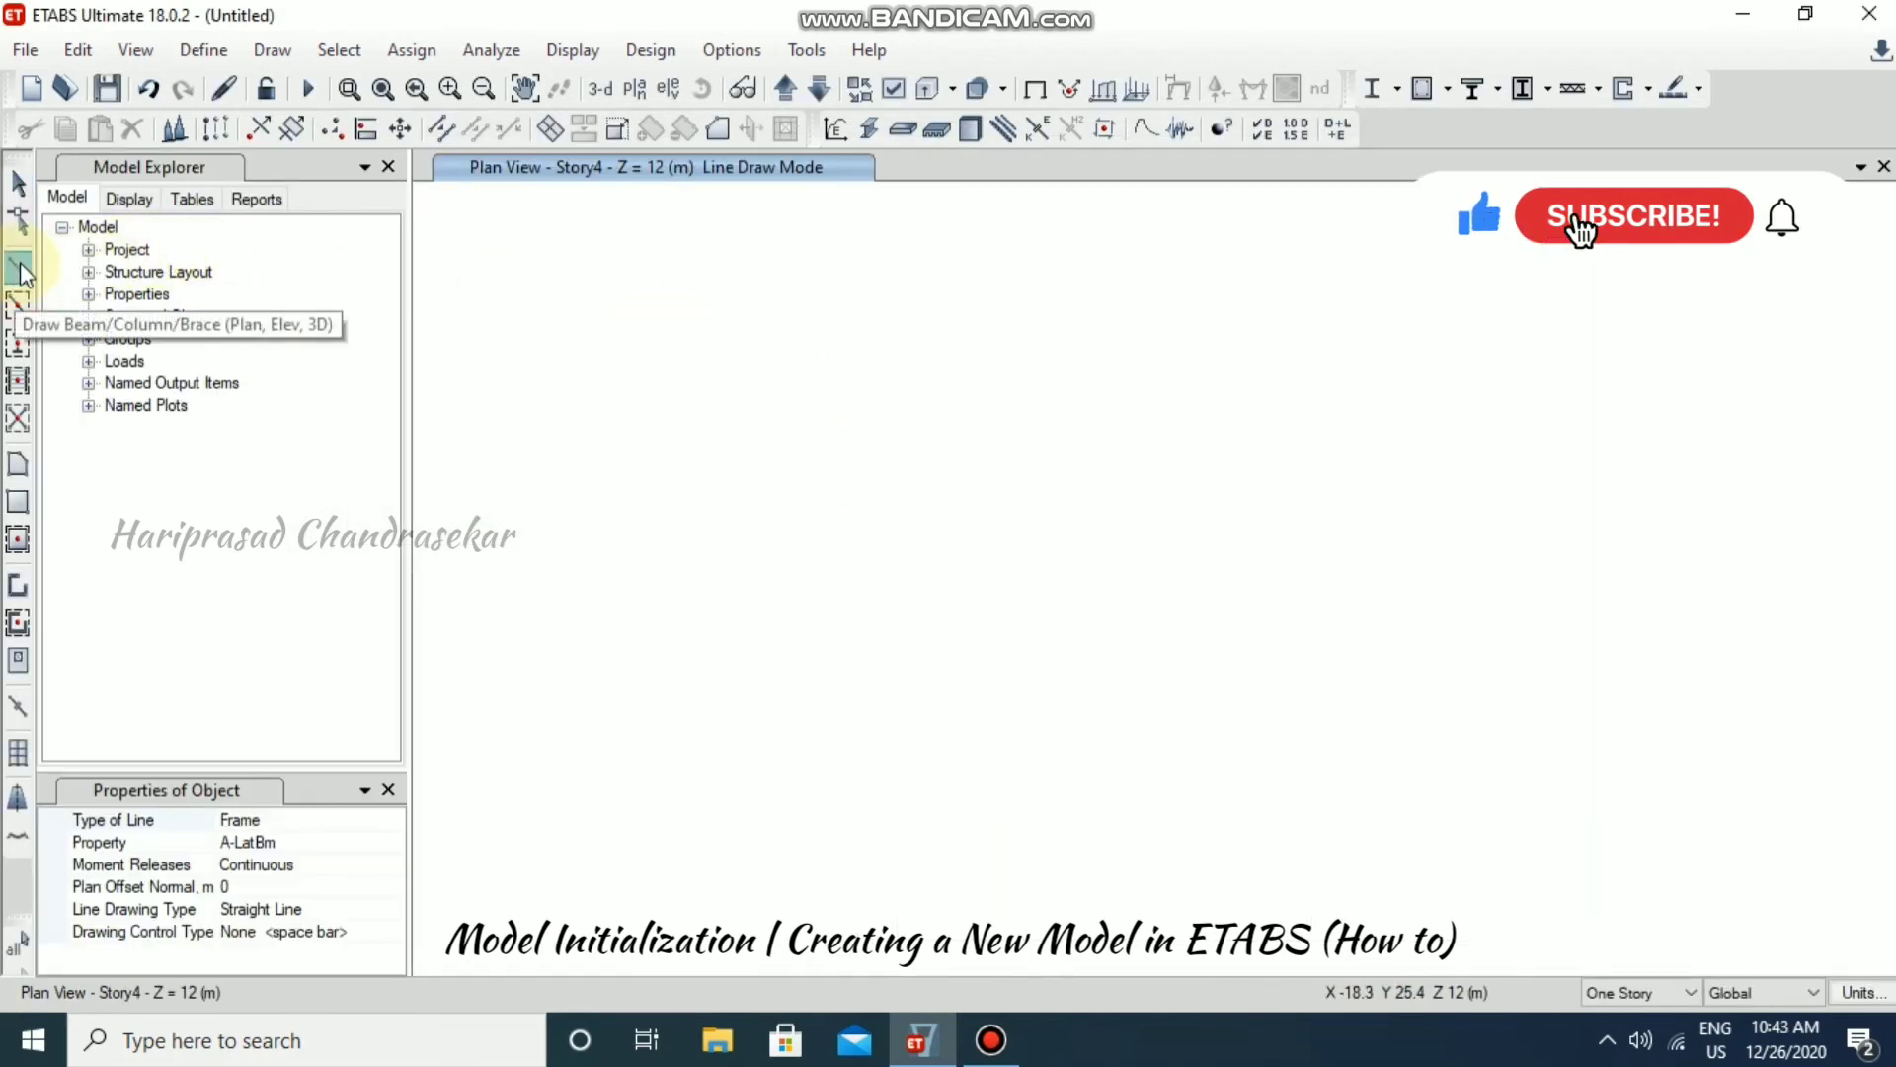
pyautogui.click(393, 866)
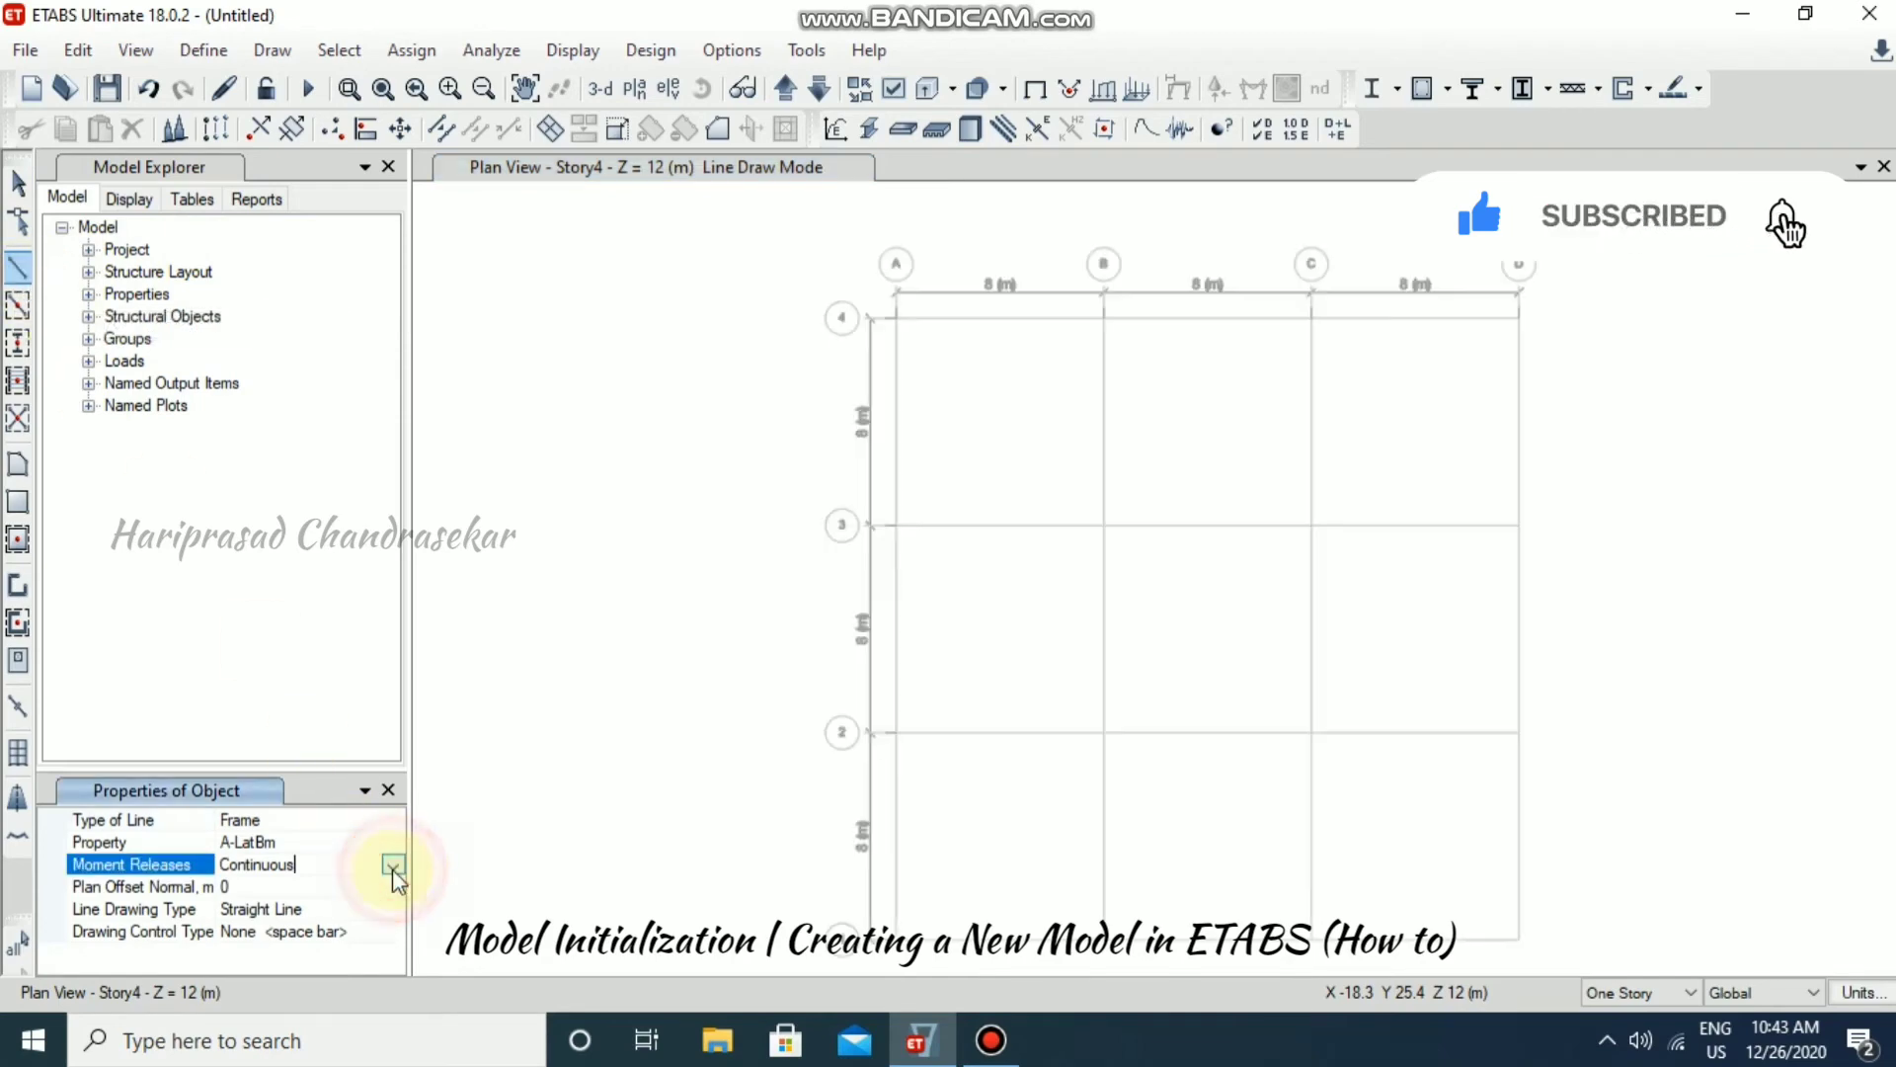
pyautogui.click(393, 842)
pyautogui.click(393, 841)
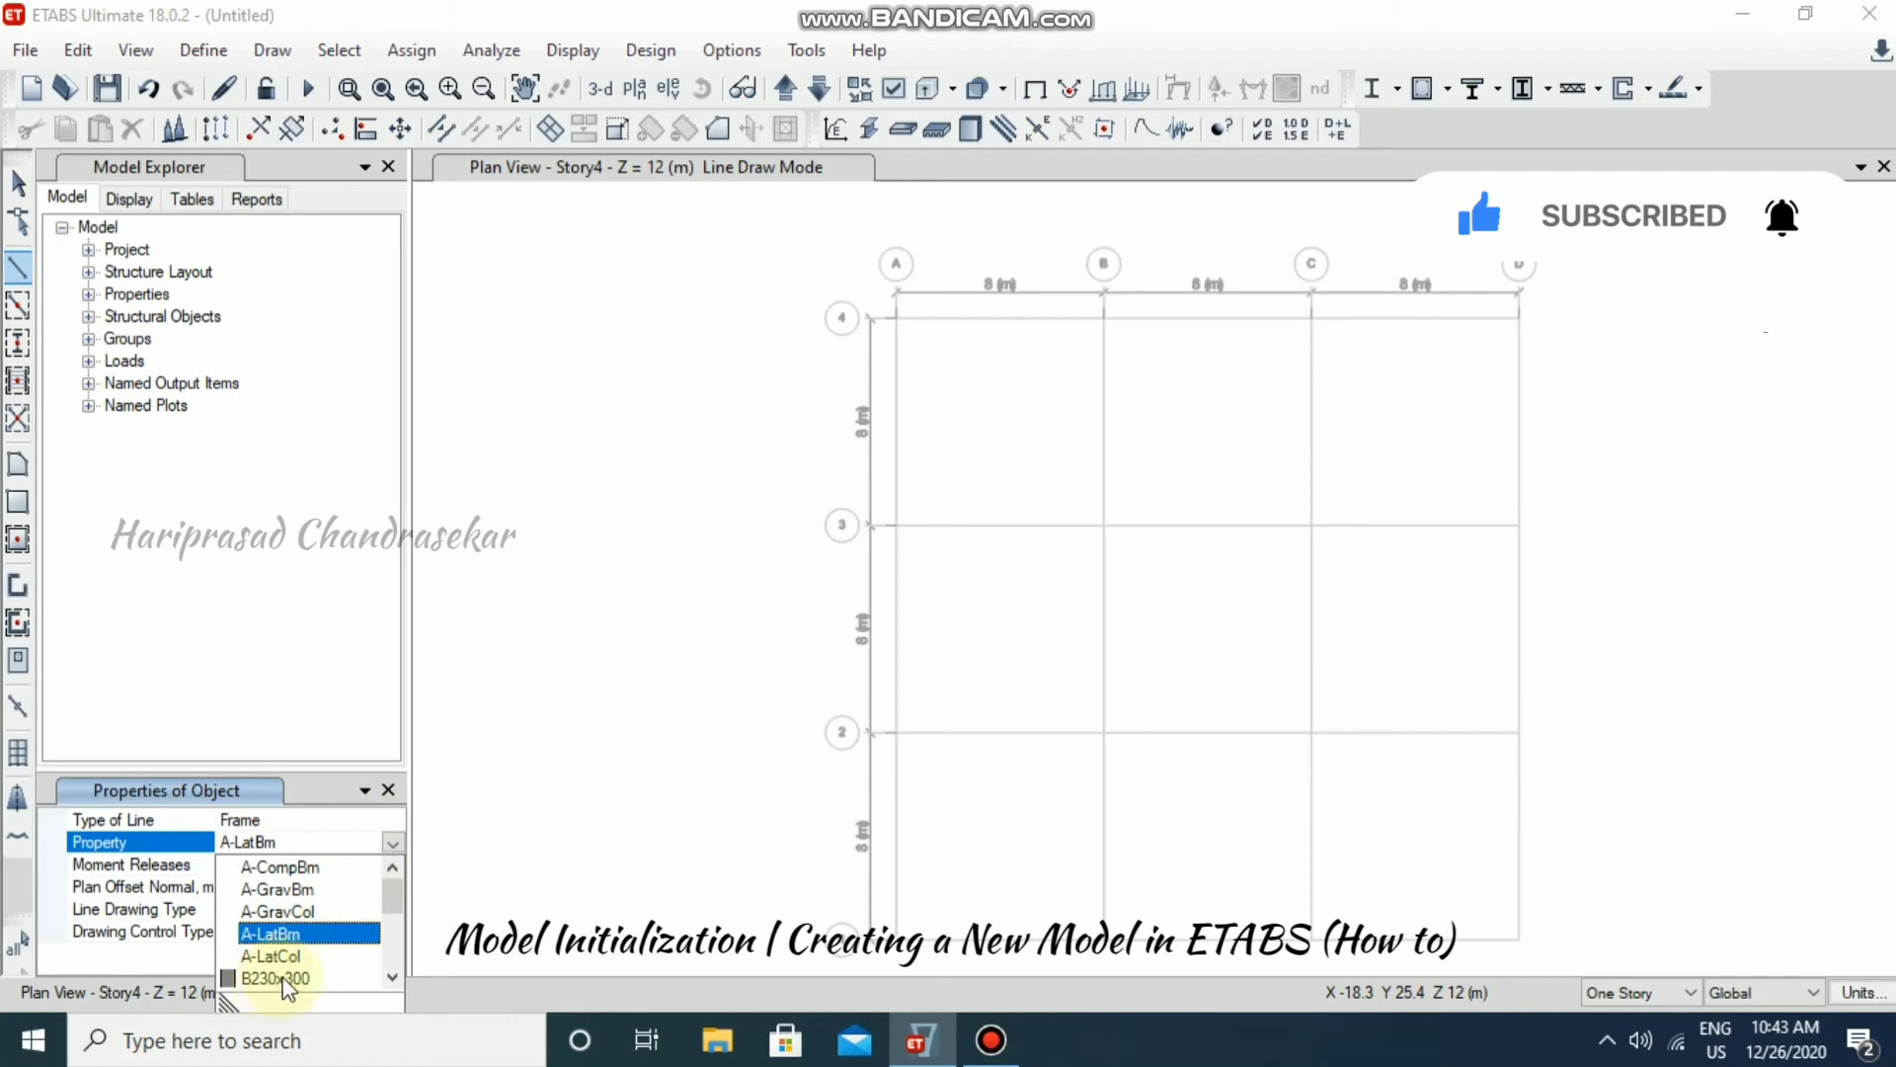
pyautogui.scroll(-2, 287, 914)
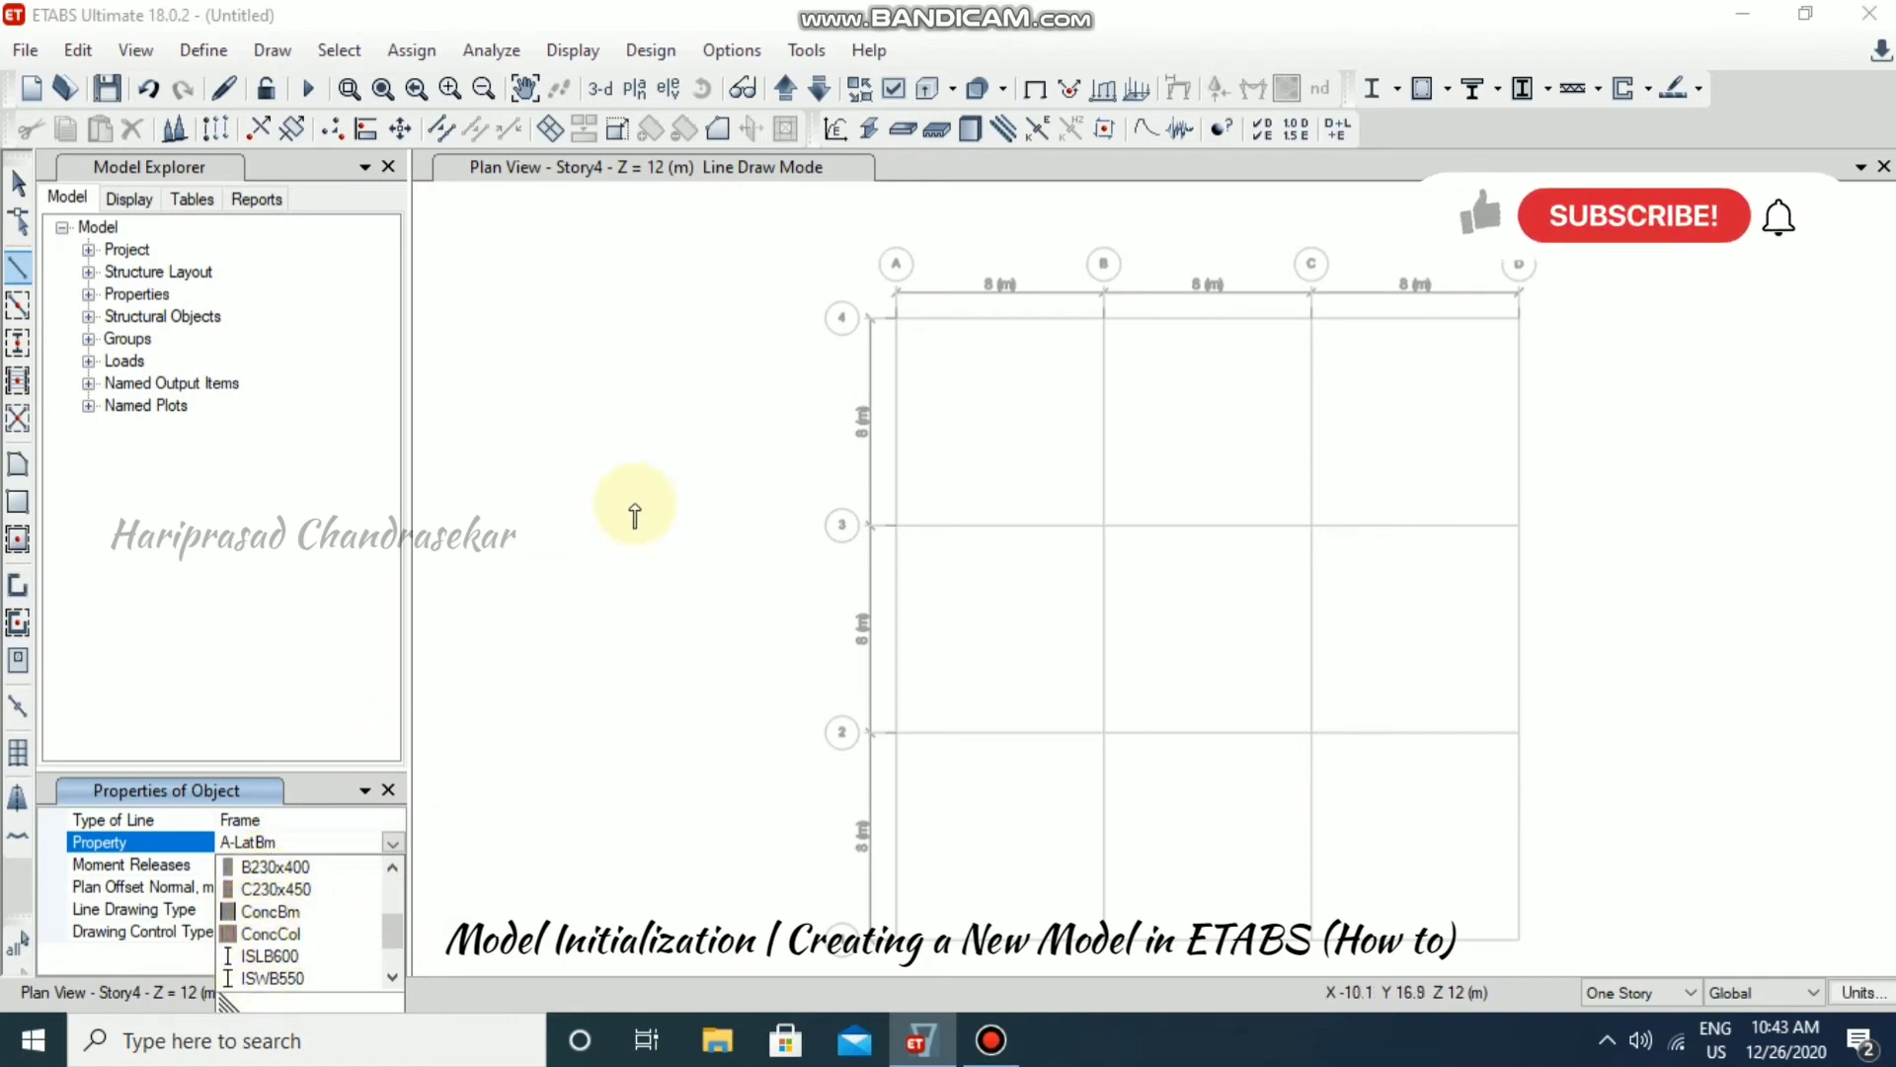
pyautogui.click(762, 57)
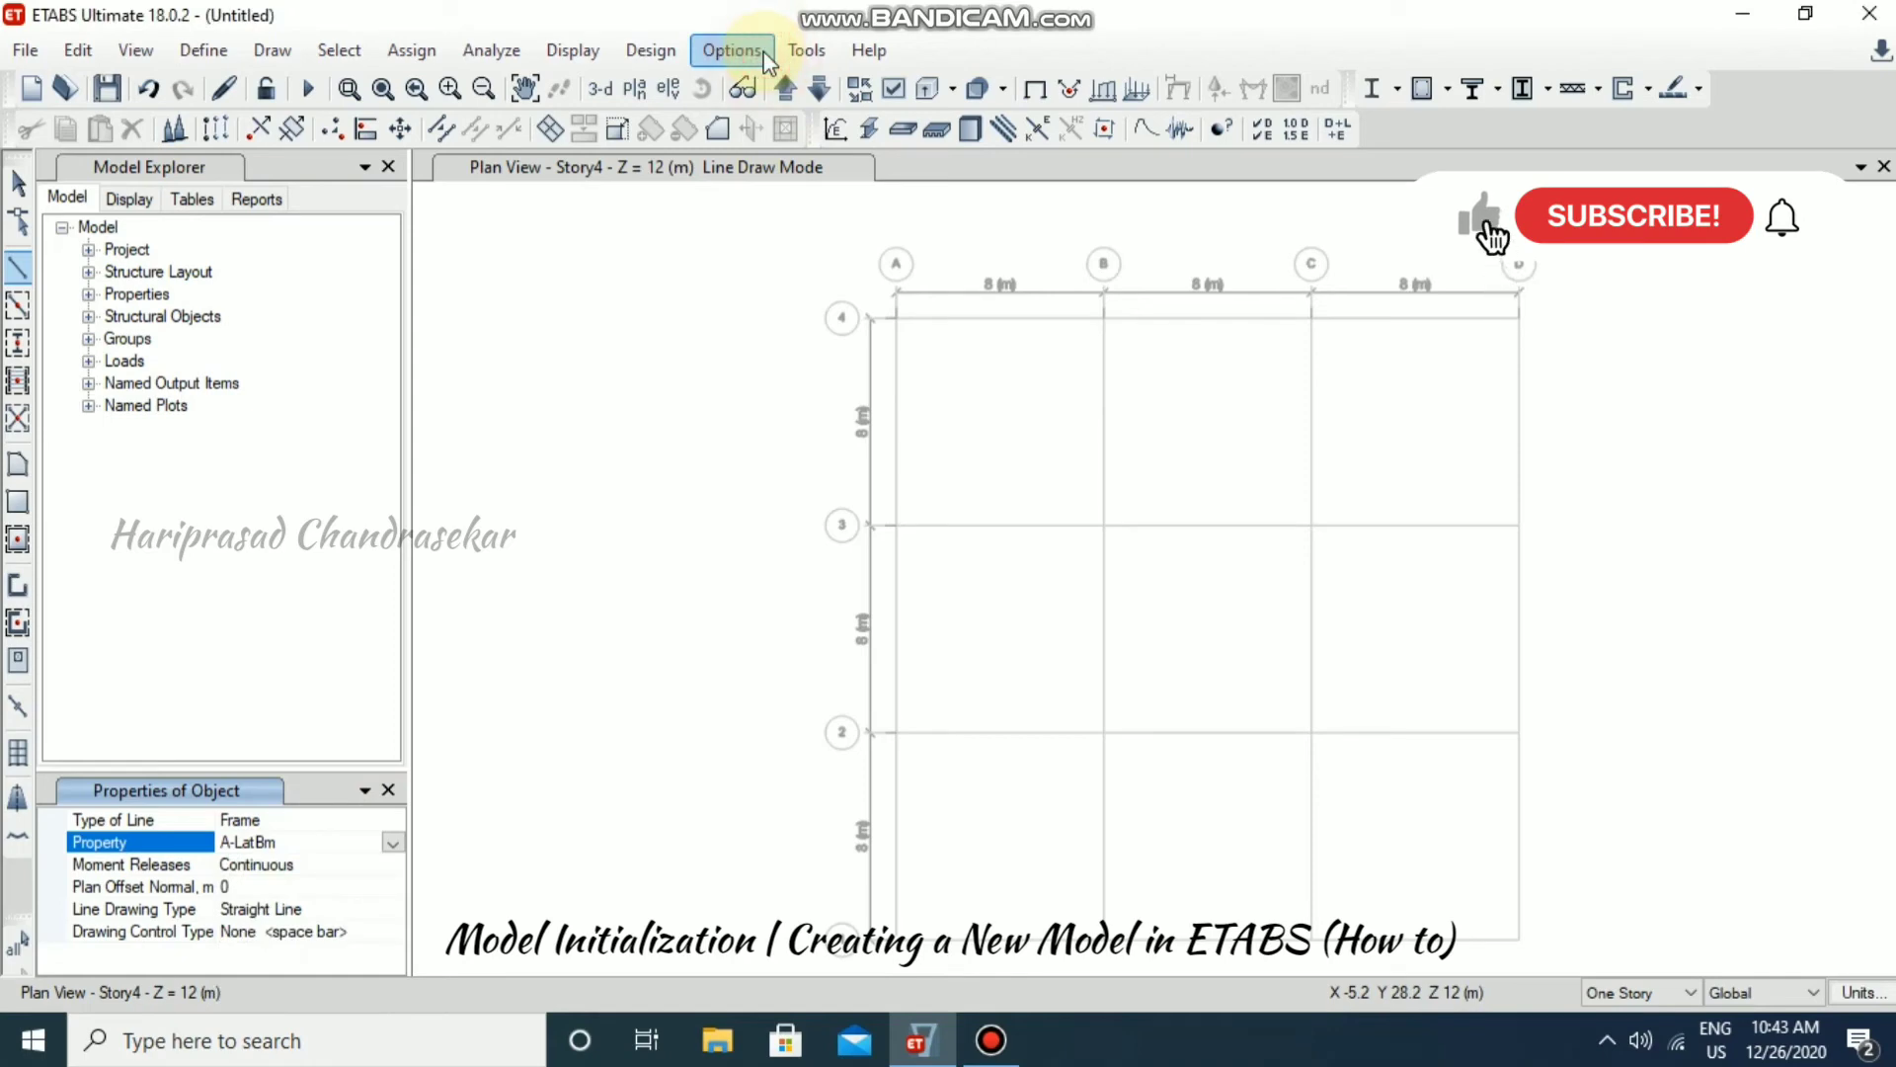
# Reset the user default settings from Options and acknowledge the confirmation.
pyautogui.click(743, 52)
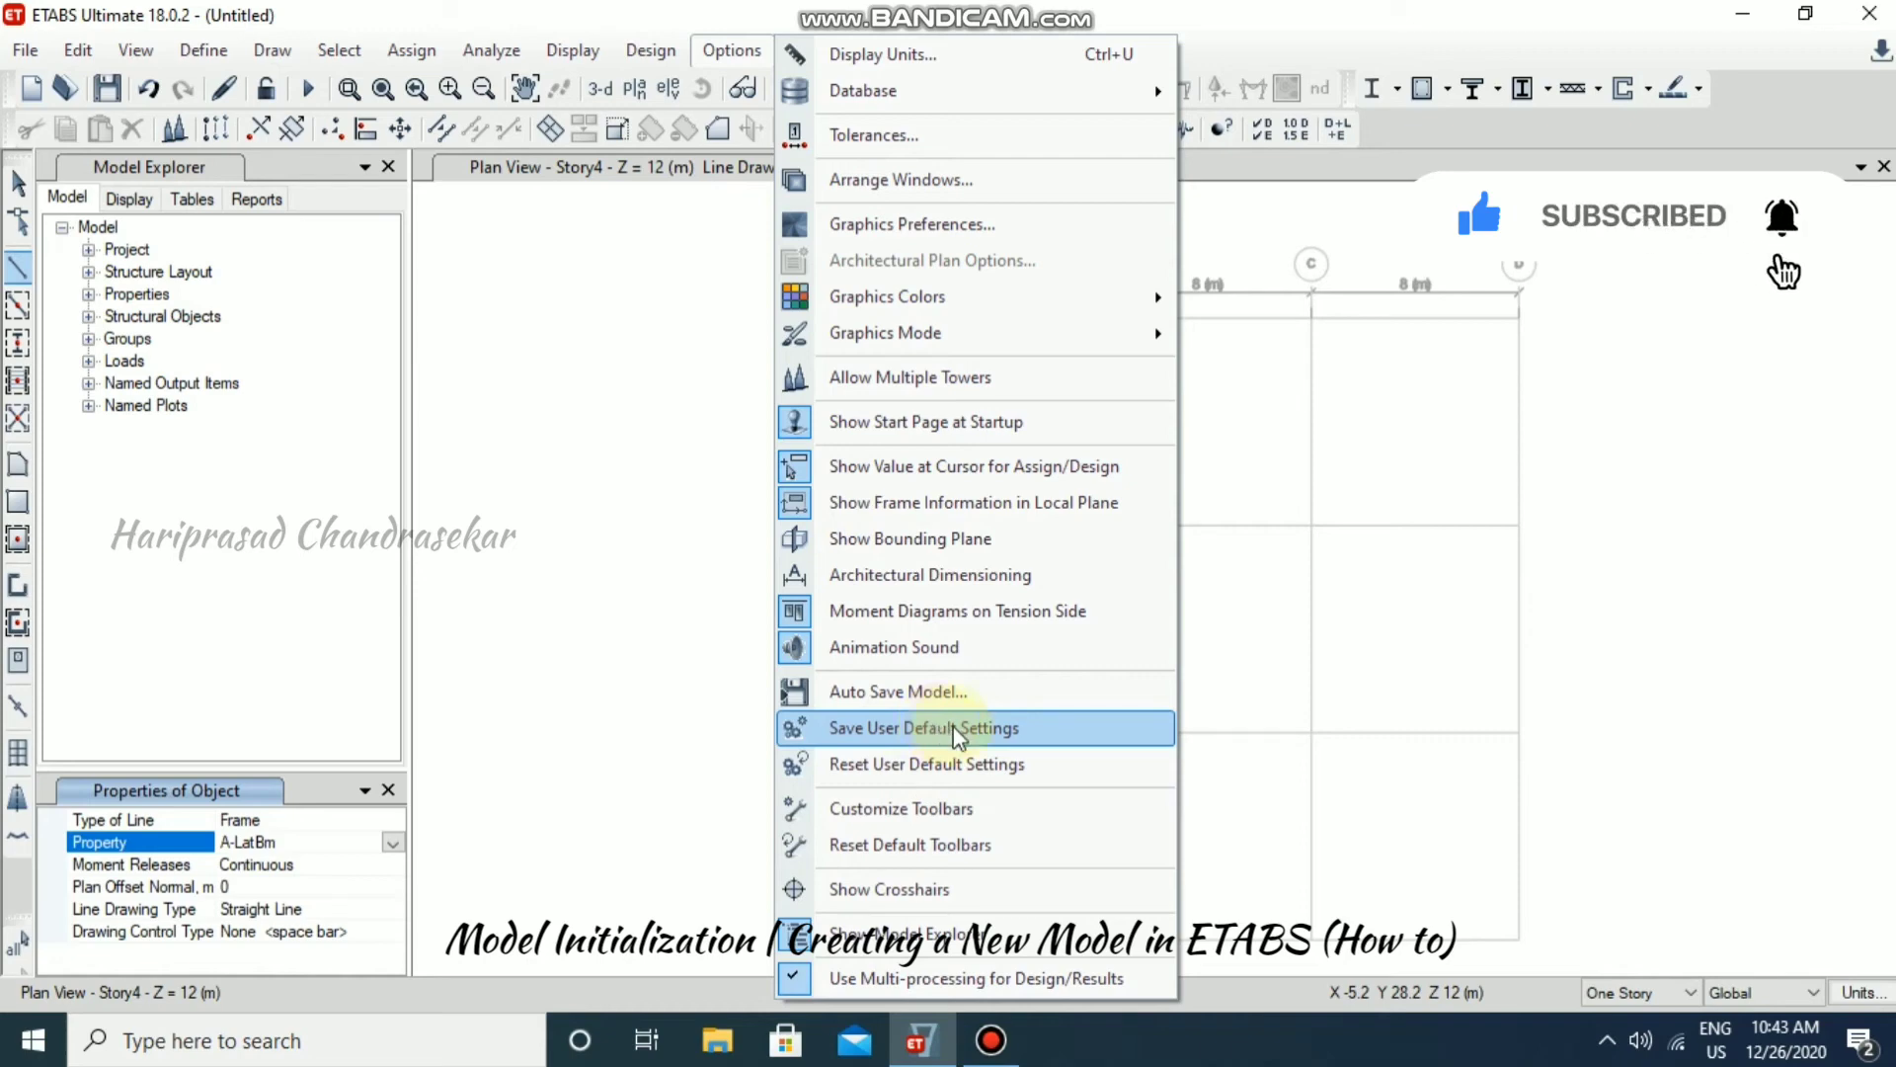
pyautogui.click(925, 774)
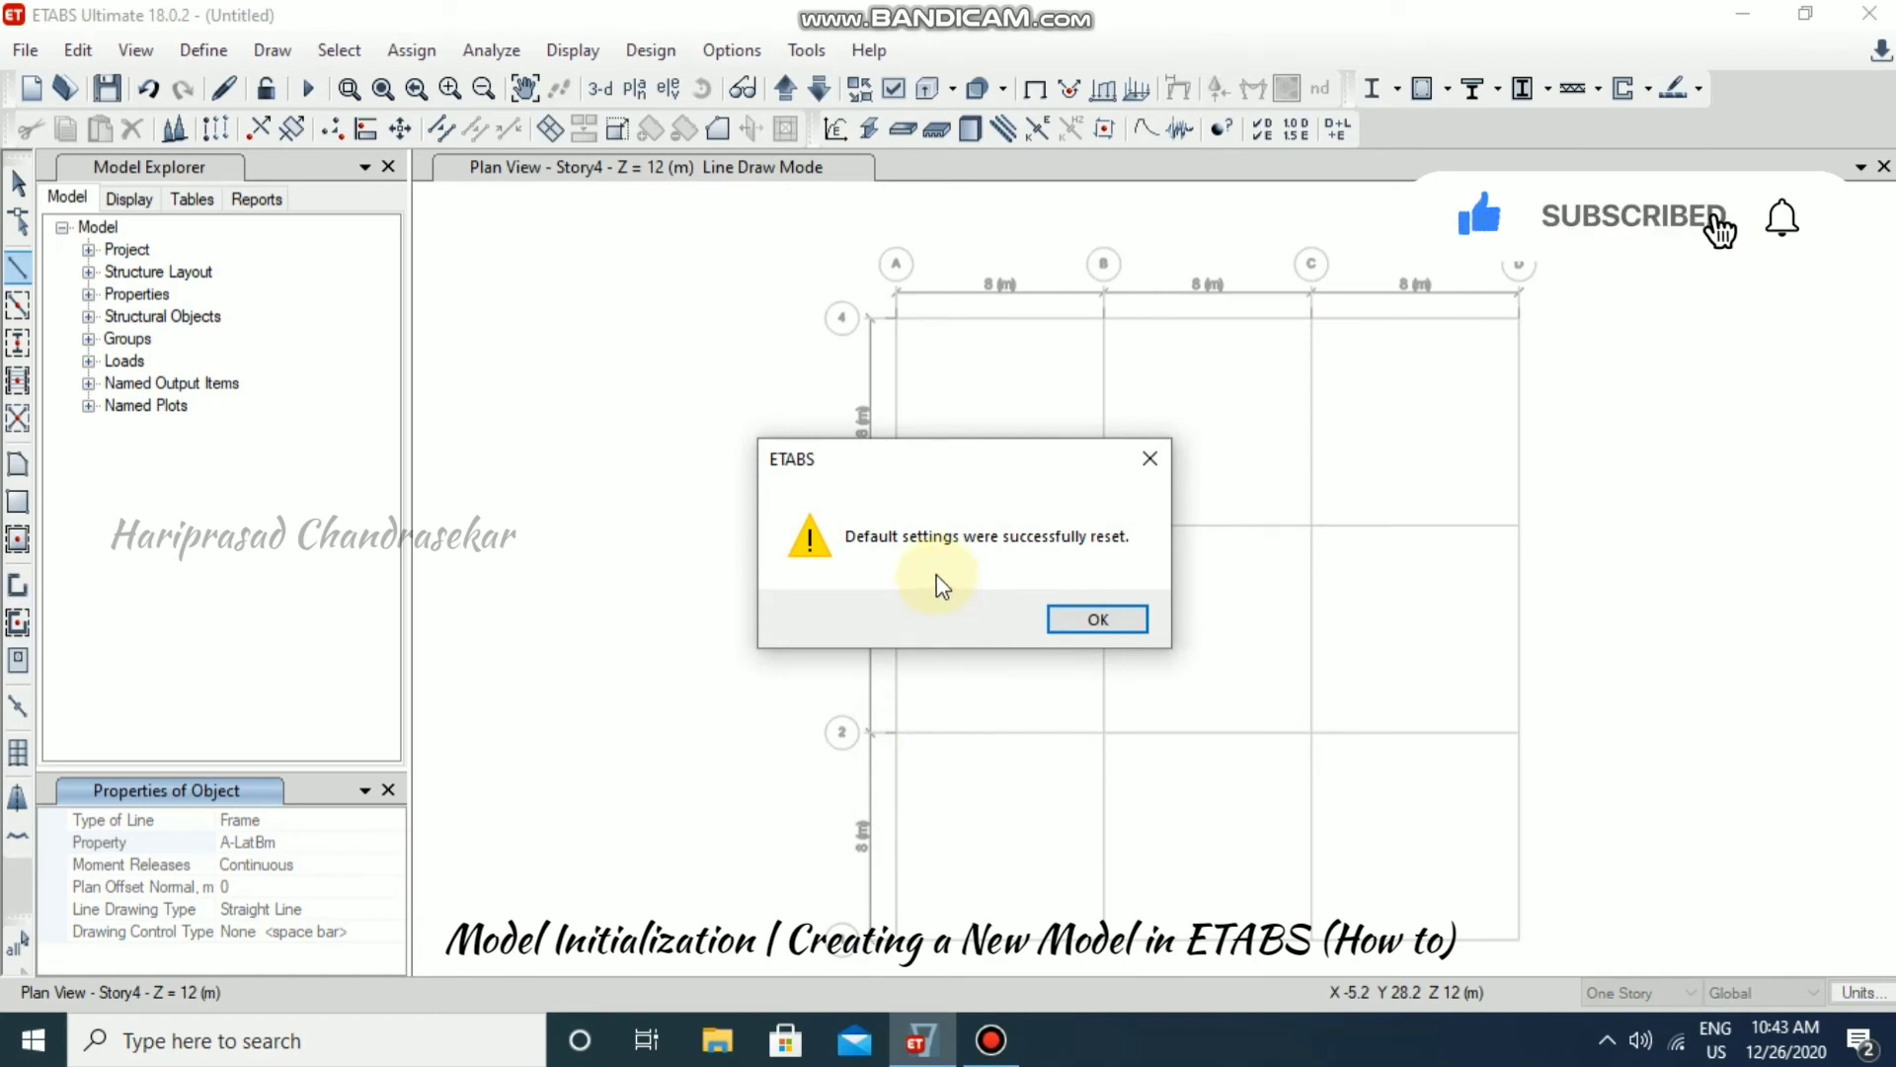
pyautogui.click(1104, 616)
# Close the current model without saving changes.
pyautogui.click(25, 49)
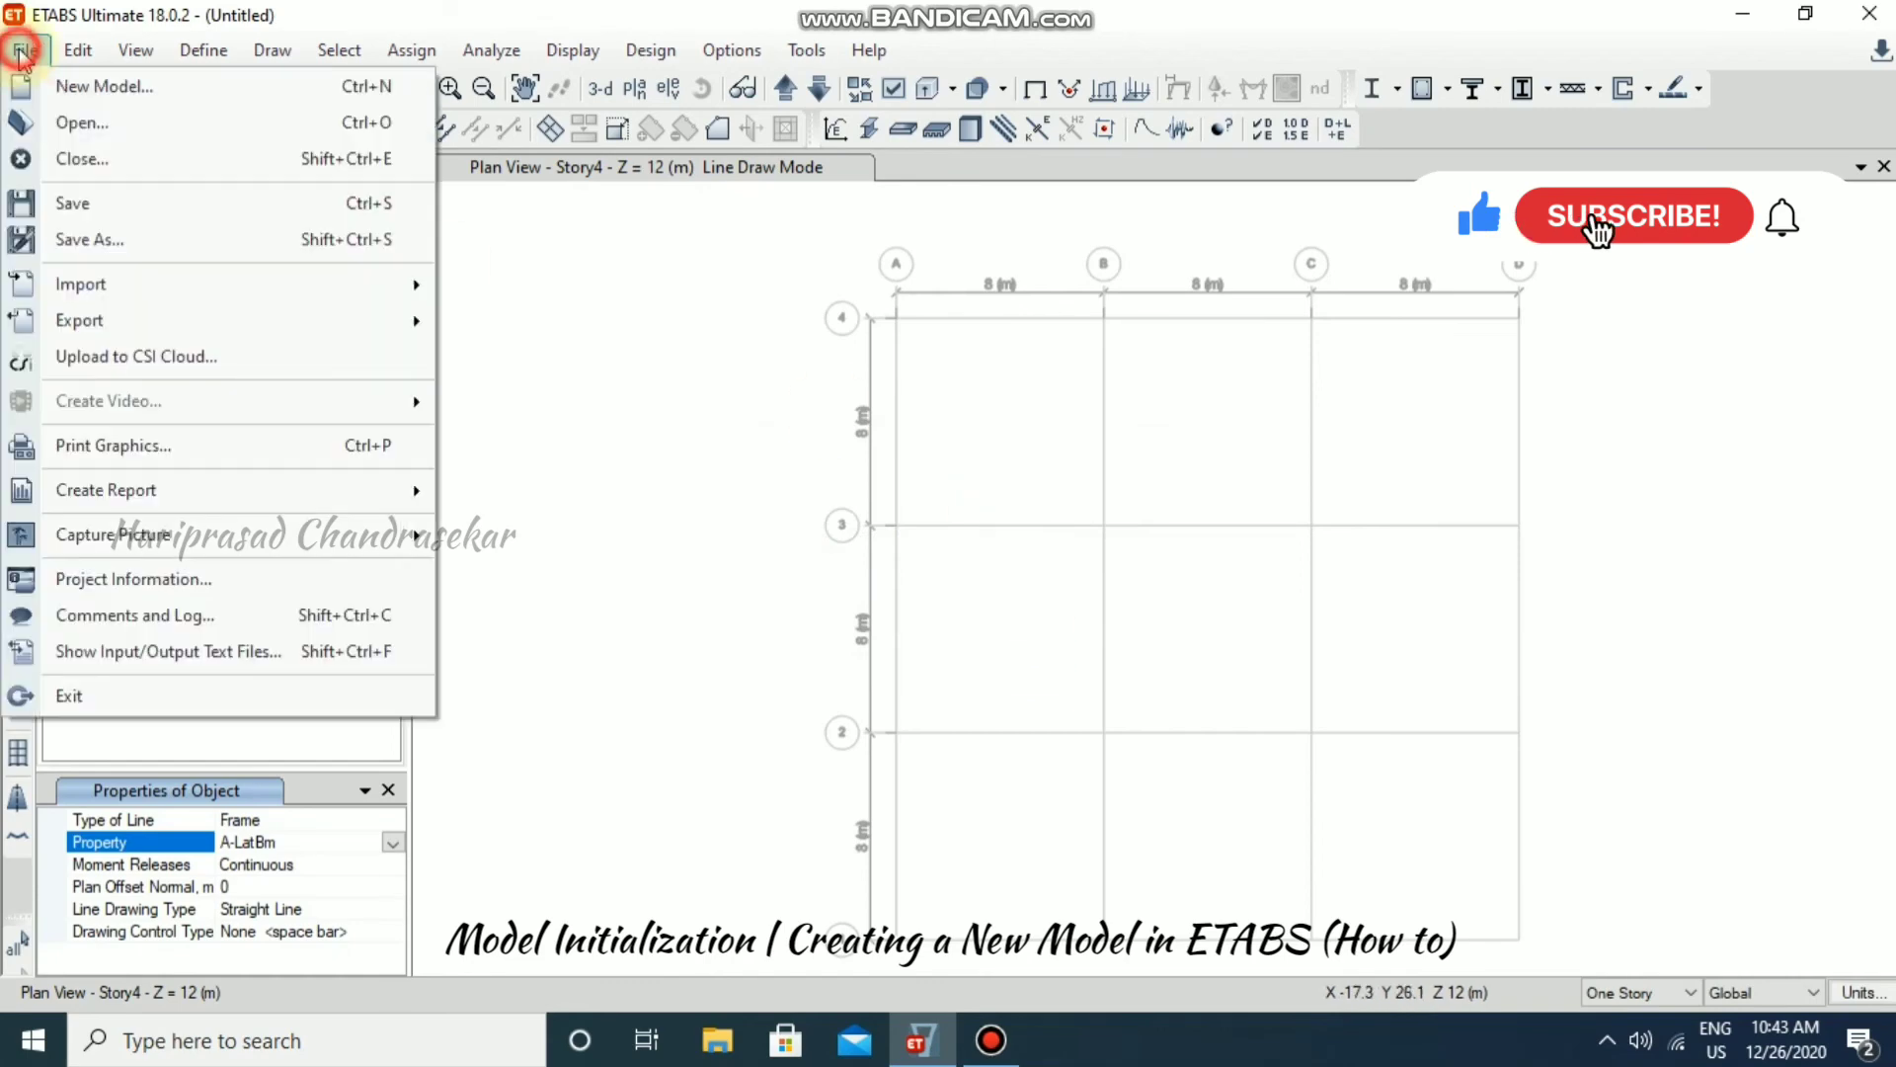
pyautogui.click(59, 151)
pyautogui.click(950, 622)
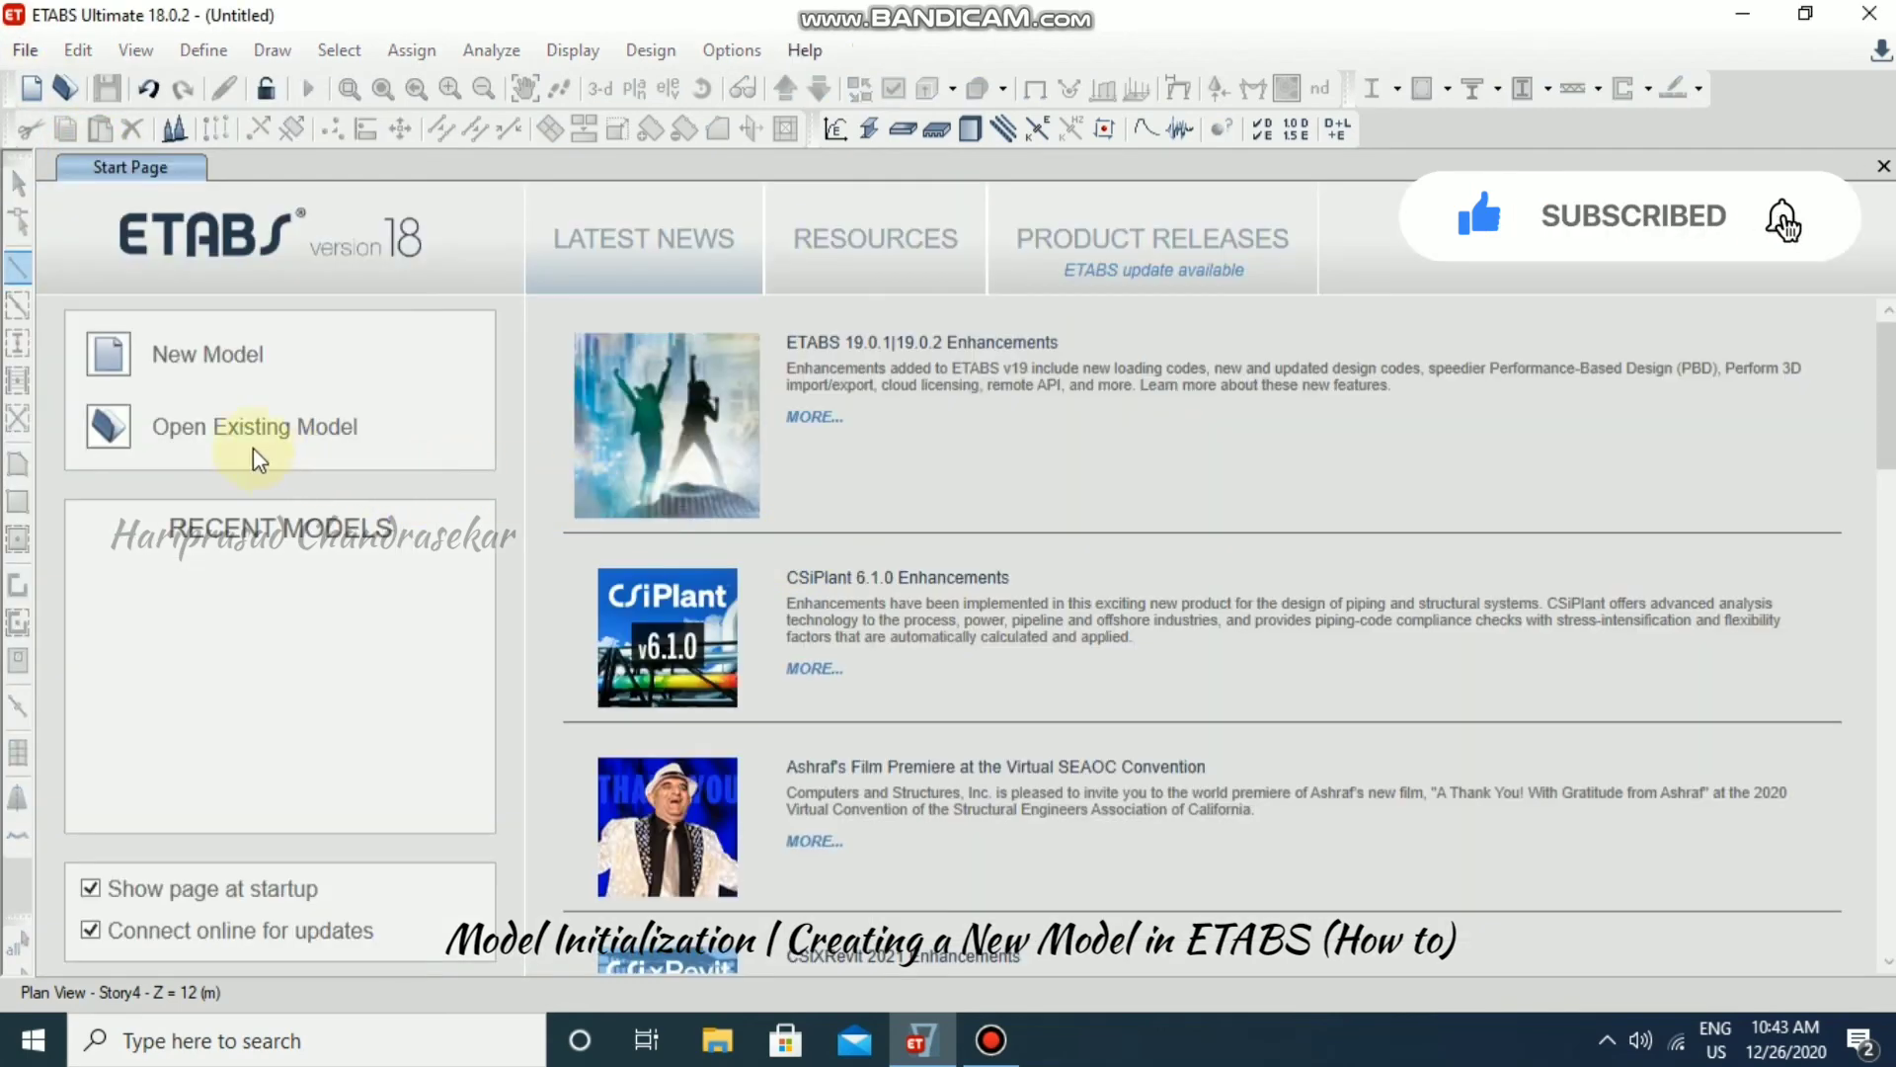
# Create a new Grid Only model with reset 24 ft defaults and list its frame sections.
pyautogui.click(225, 357)
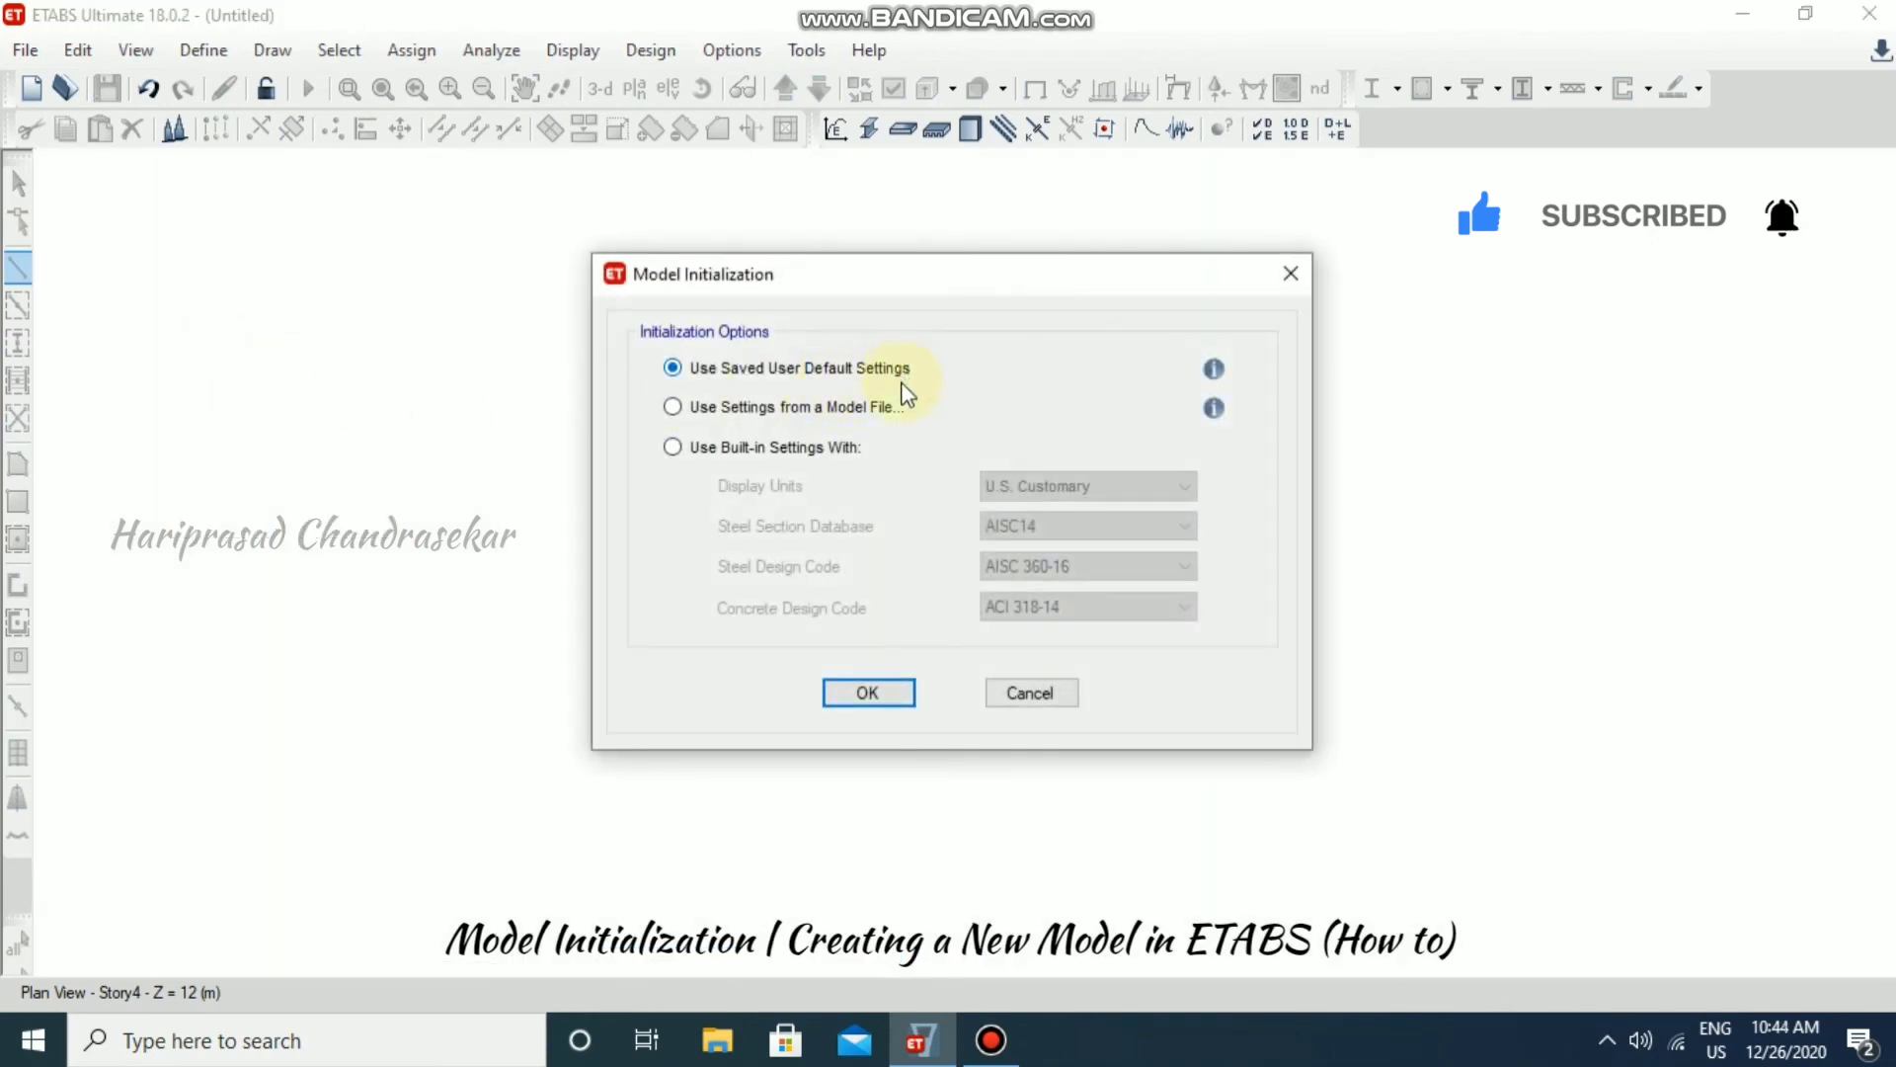
pyautogui.click(894, 691)
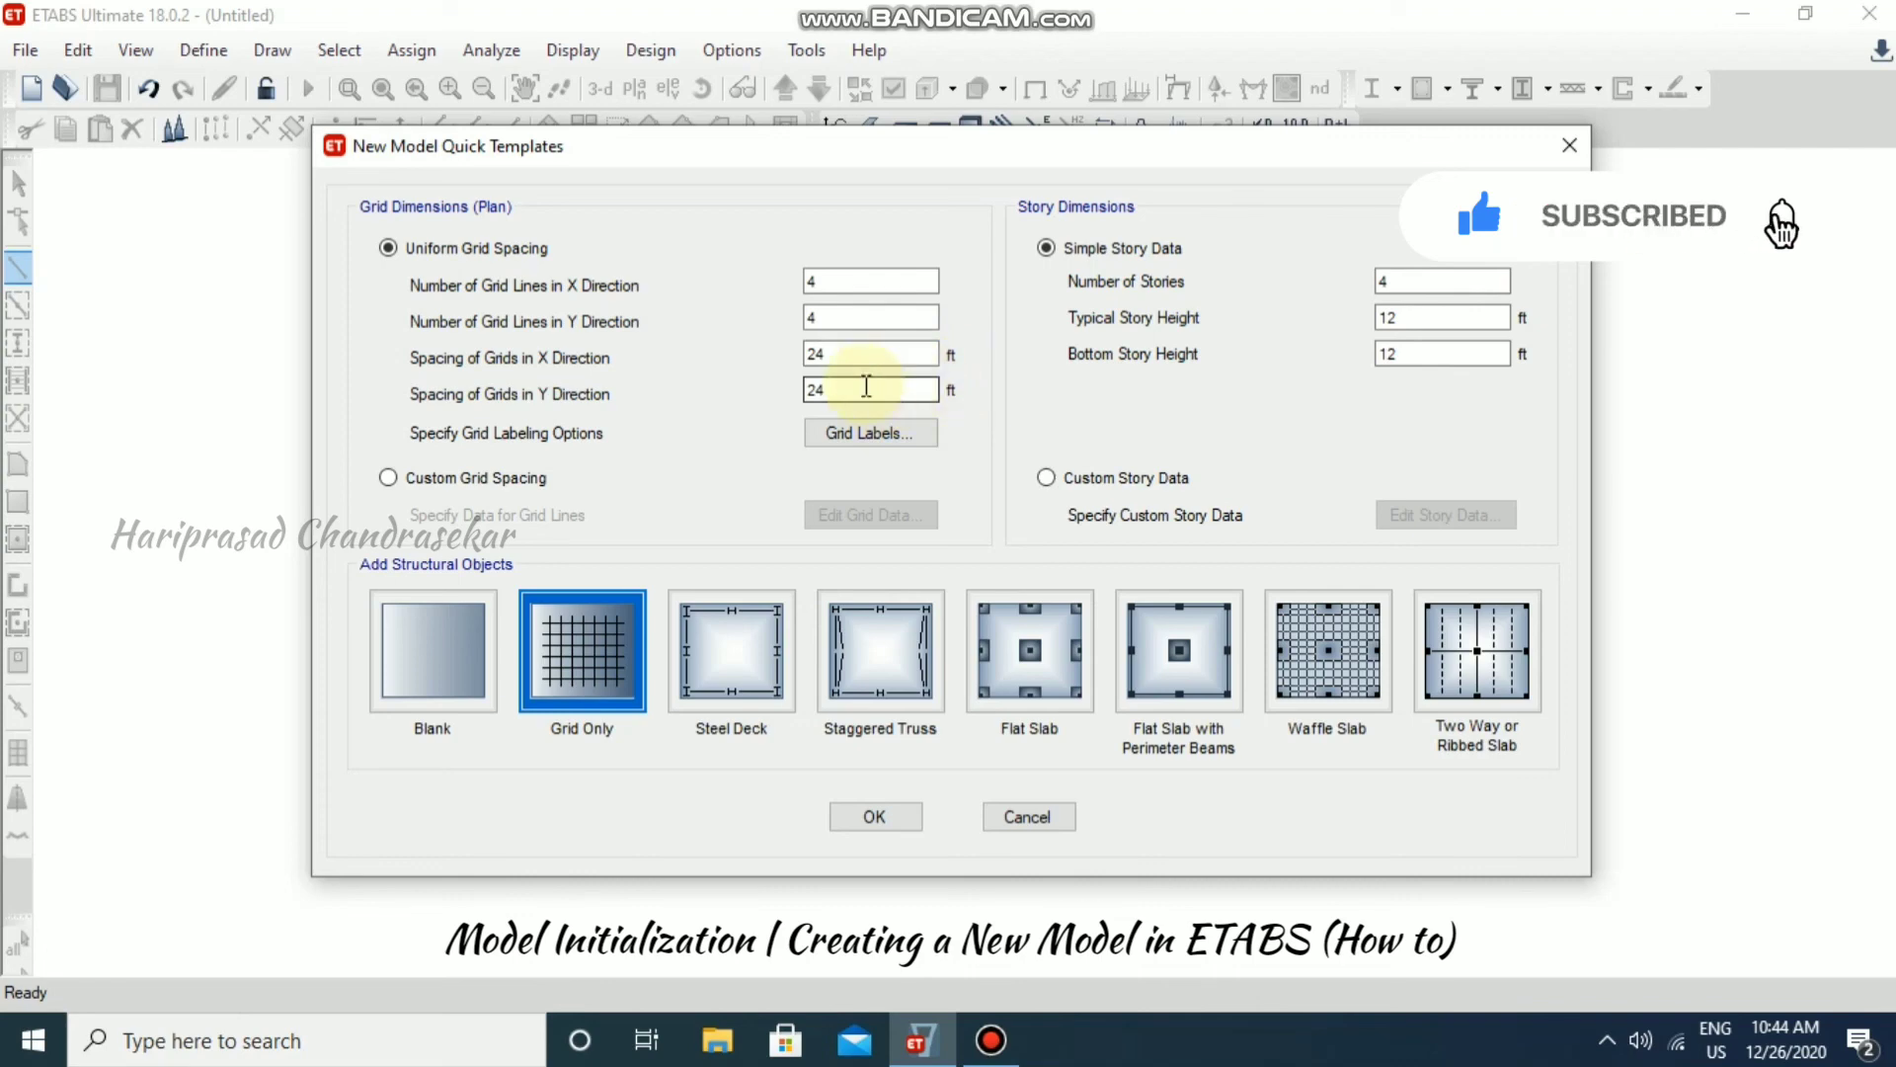
pyautogui.click(875, 815)
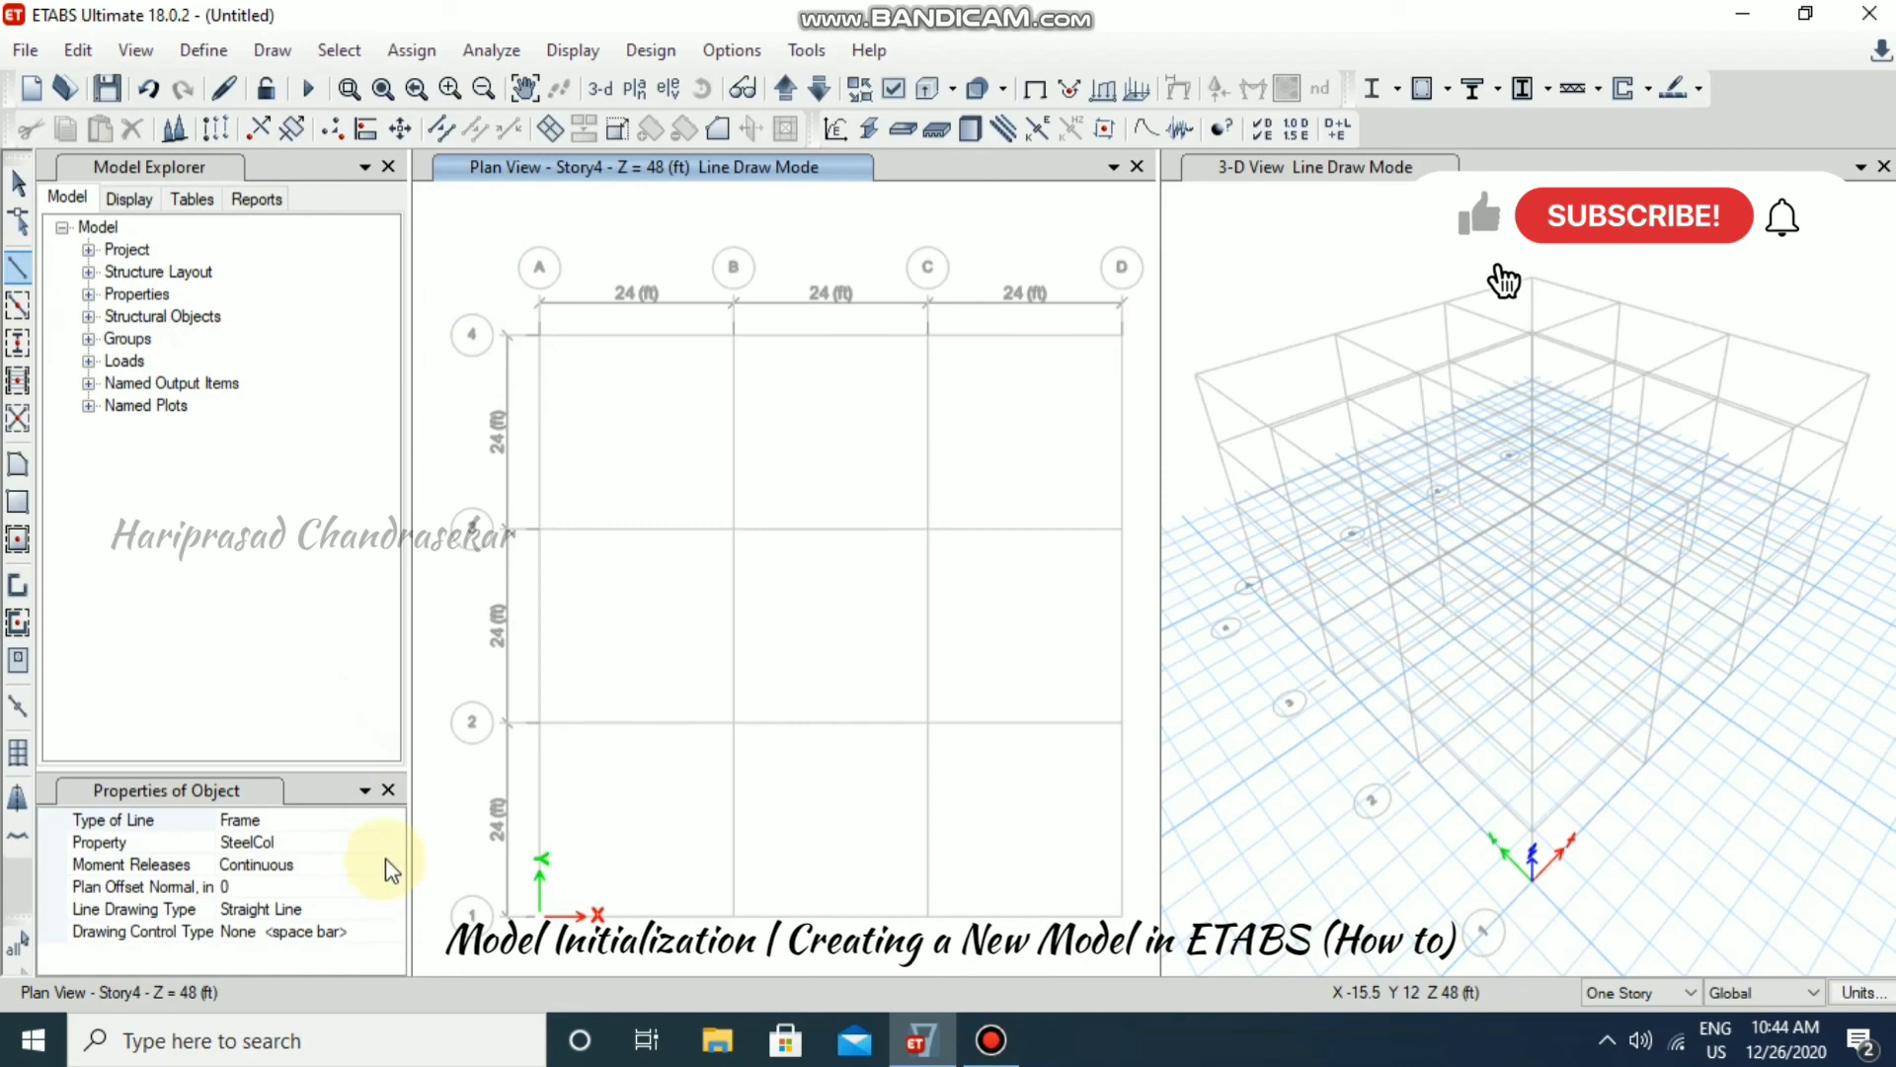
pyautogui.click(396, 845)
pyautogui.click(393, 843)
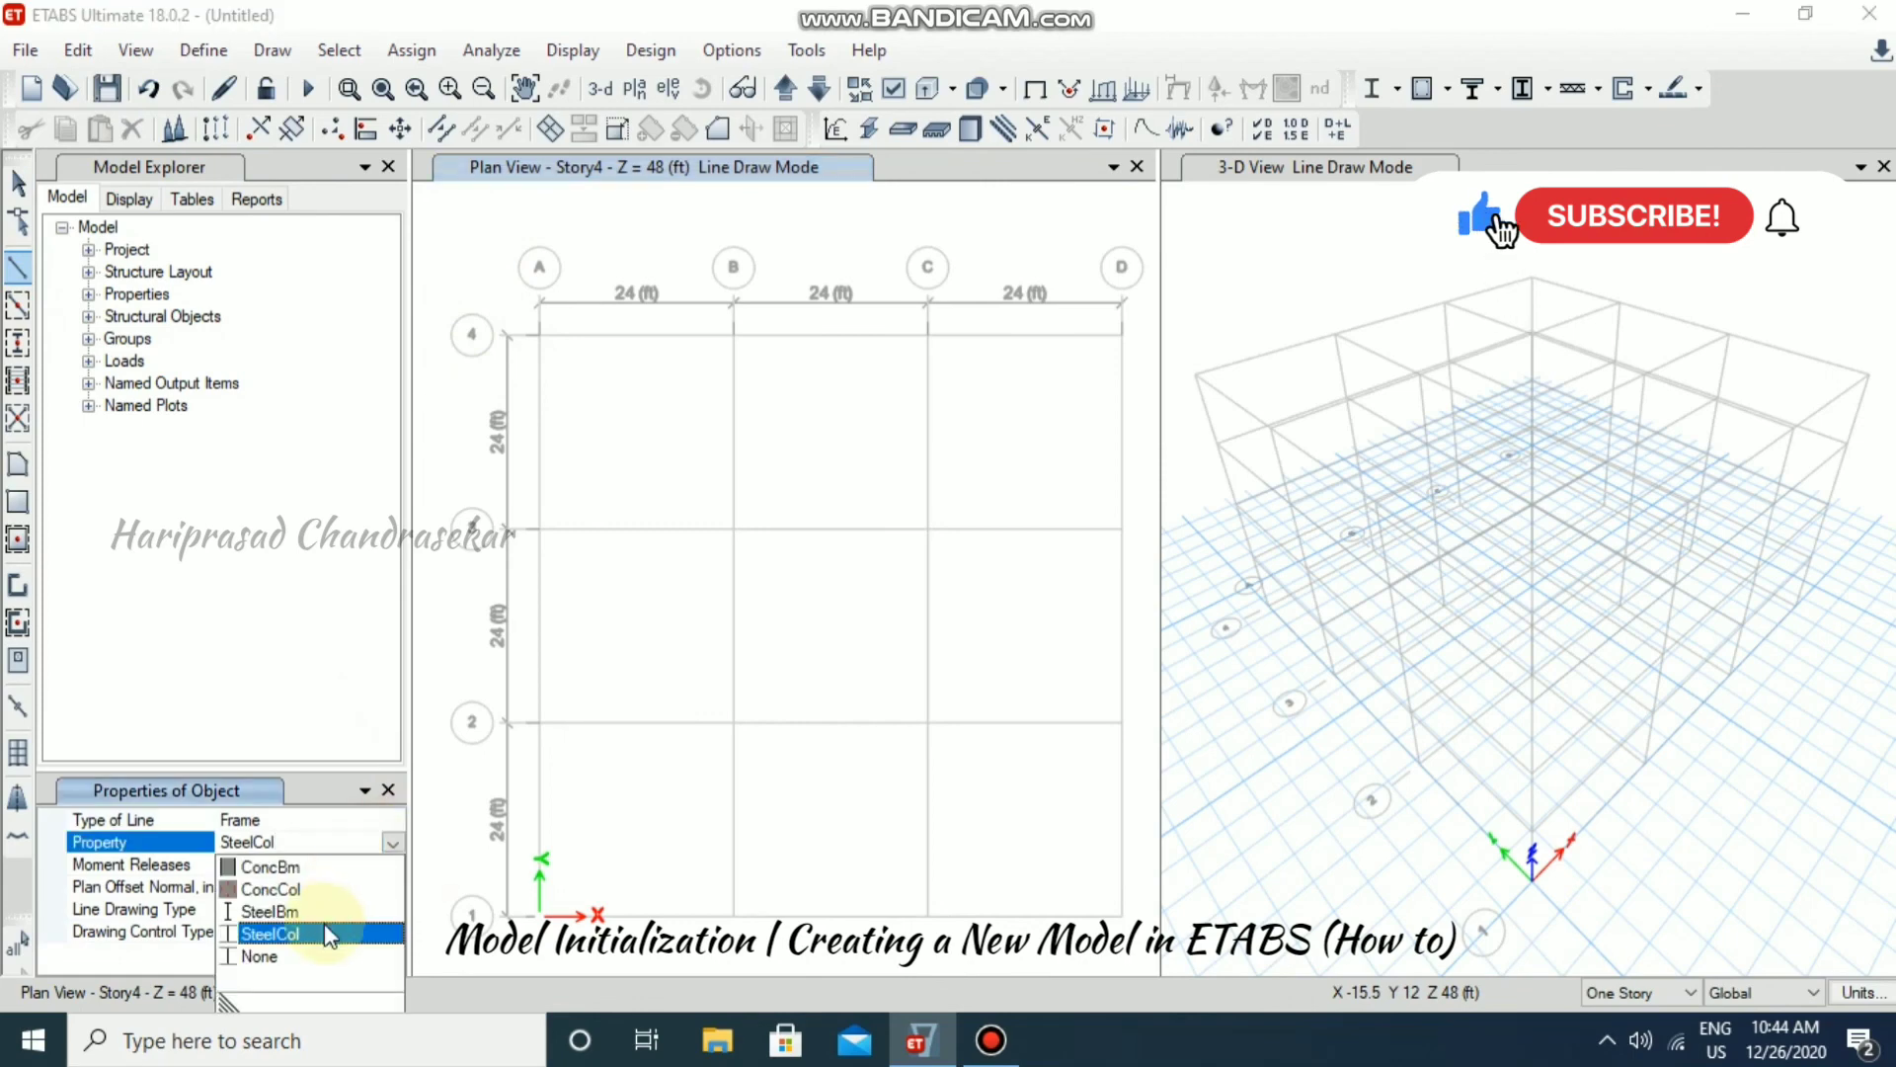